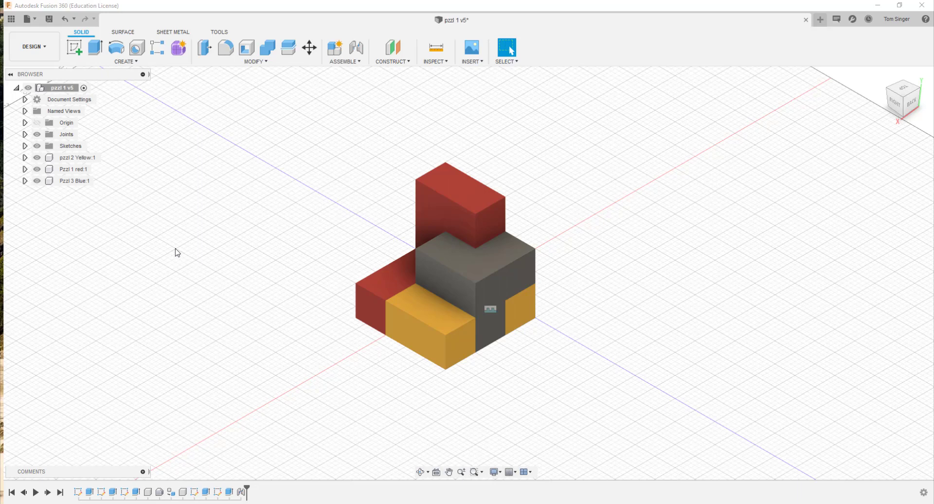
Switch to the Animation workspace and move the Pzzl 3 Blue component -3.50 in along Z, away from the assembly
left_click(46, 48)
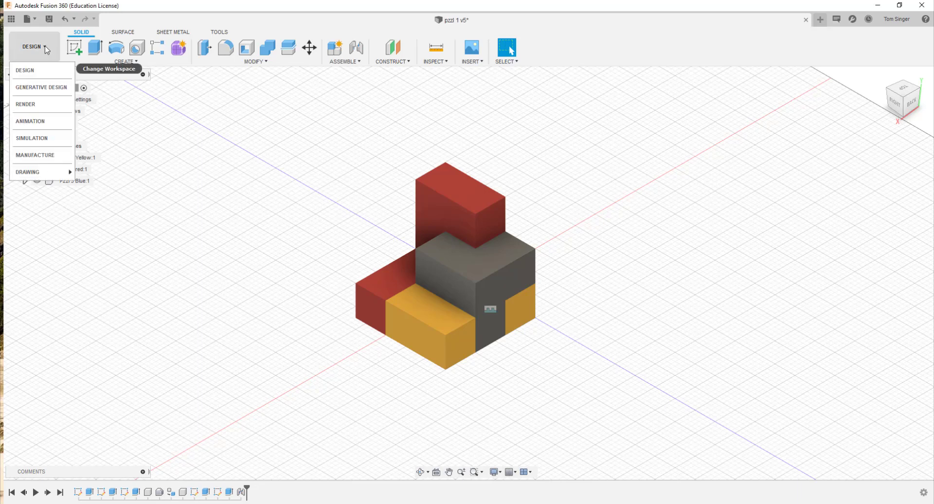
left_click(41, 123)
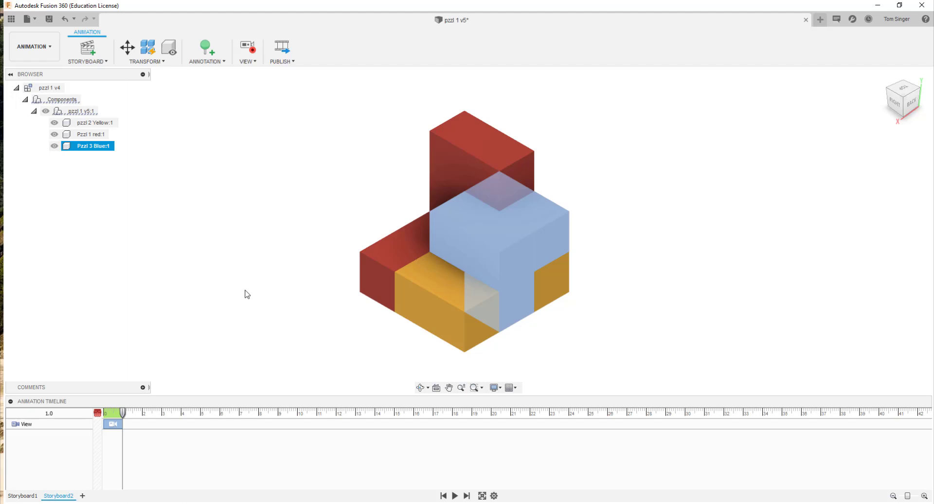
left_click(160, 62)
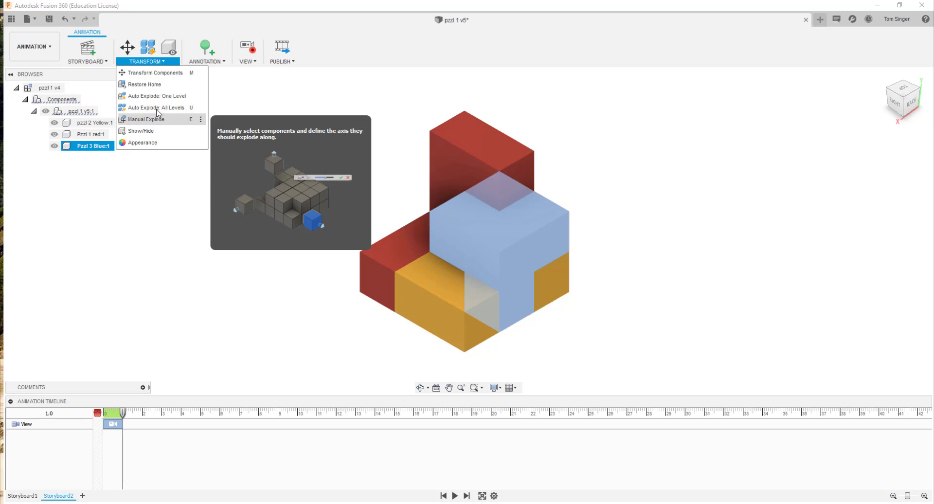
left_click(155, 73)
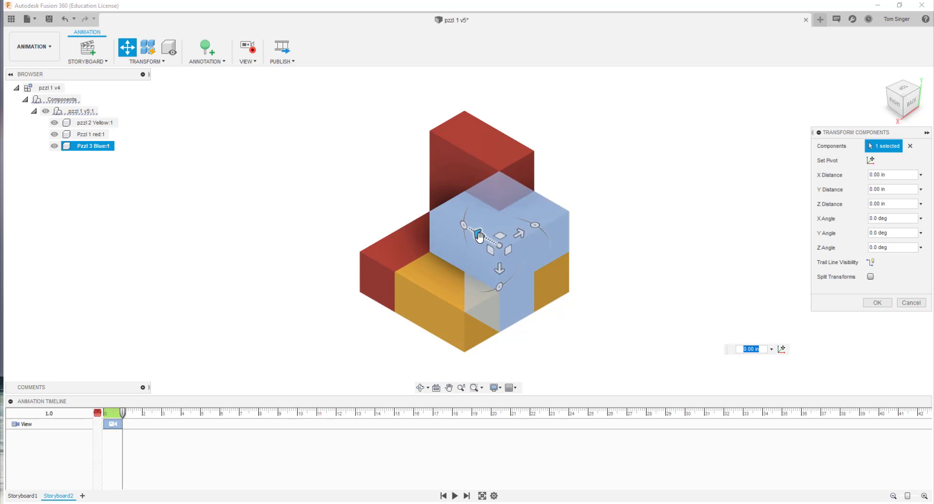
left_click_drag(479, 237, 644, 326)
left_click(747, 364)
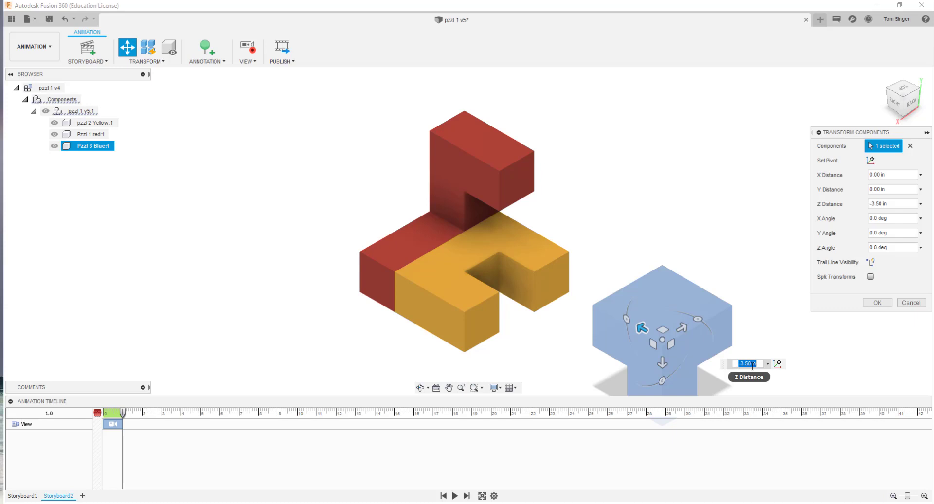
left_click(878, 303)
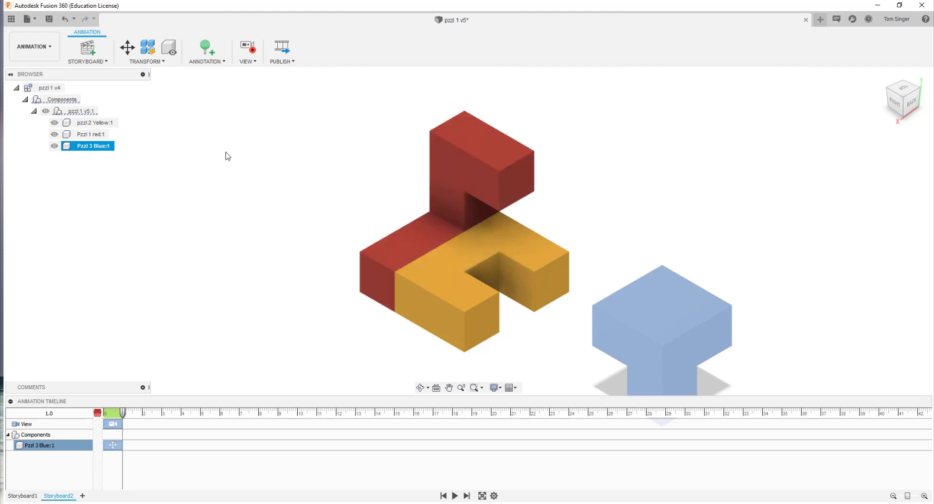
left_click(430, 213)
right_click(432, 210)
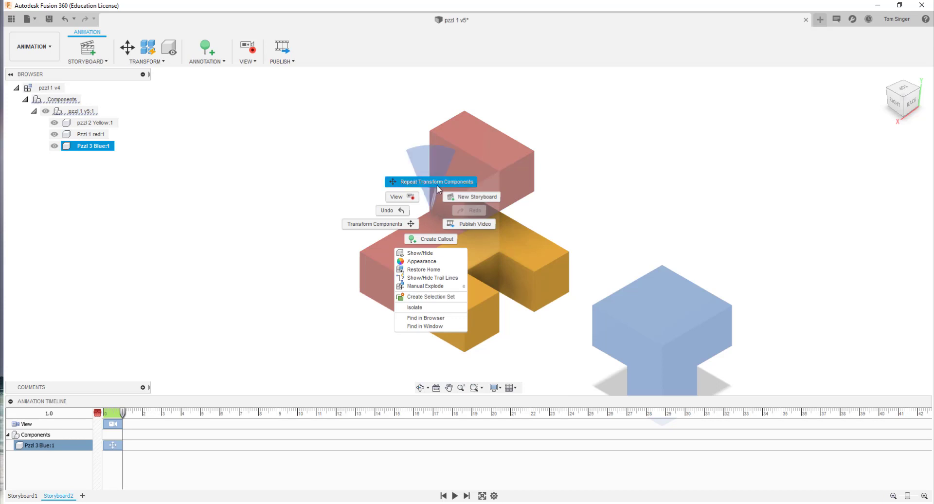
left_click(391, 224)
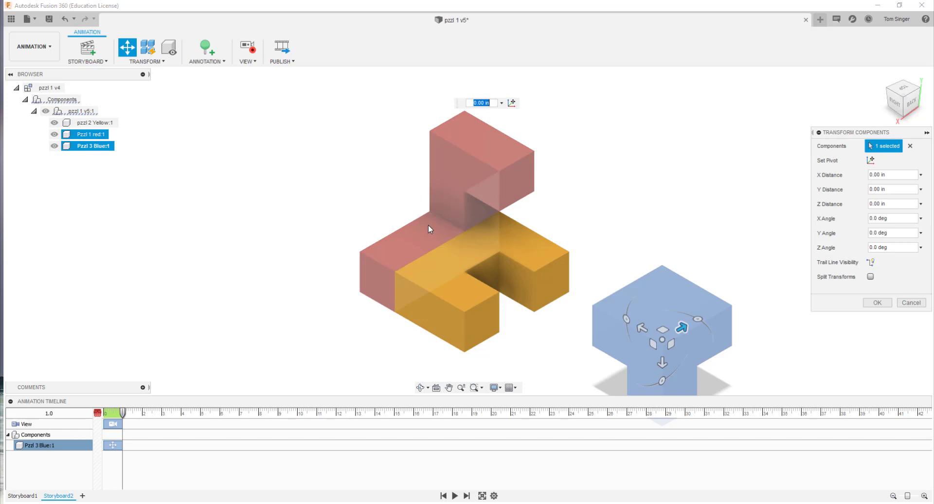
key("Escape")
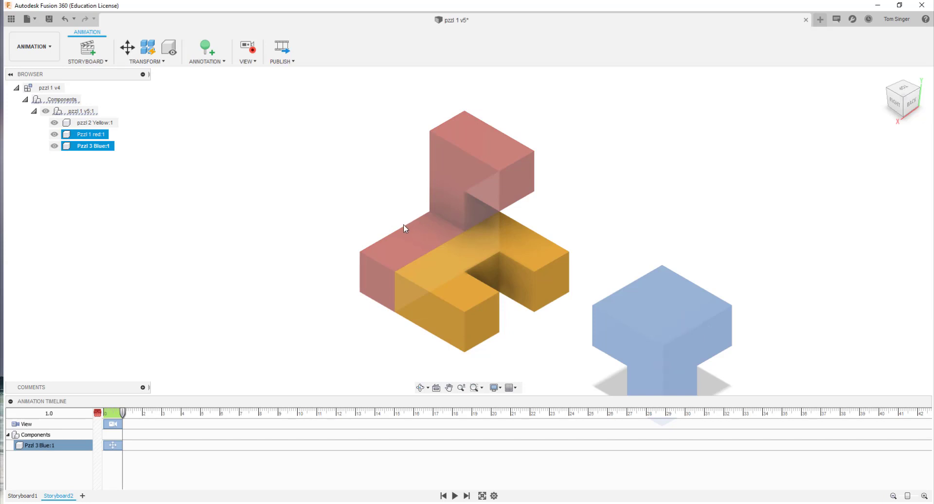
key("Escape")
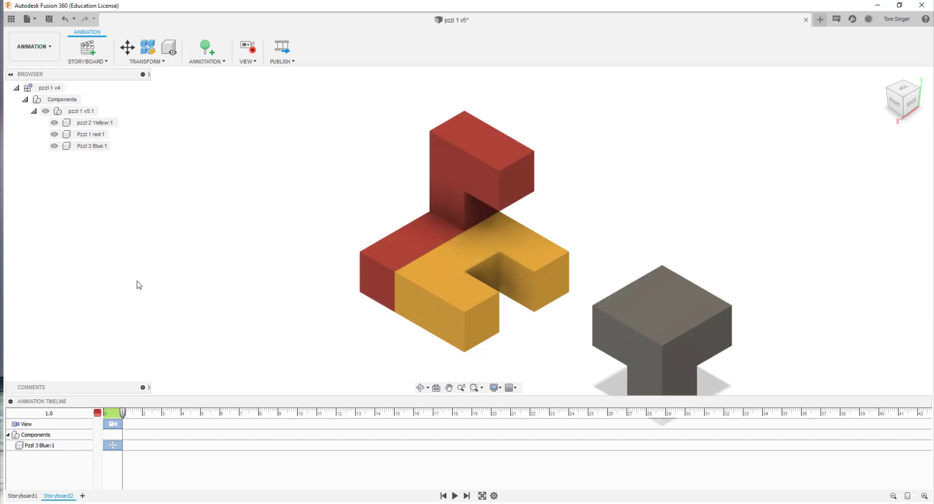
Move only the Pzzl 1 red component 1.90 in along Z, away from the yellow piece
left_click(445, 213)
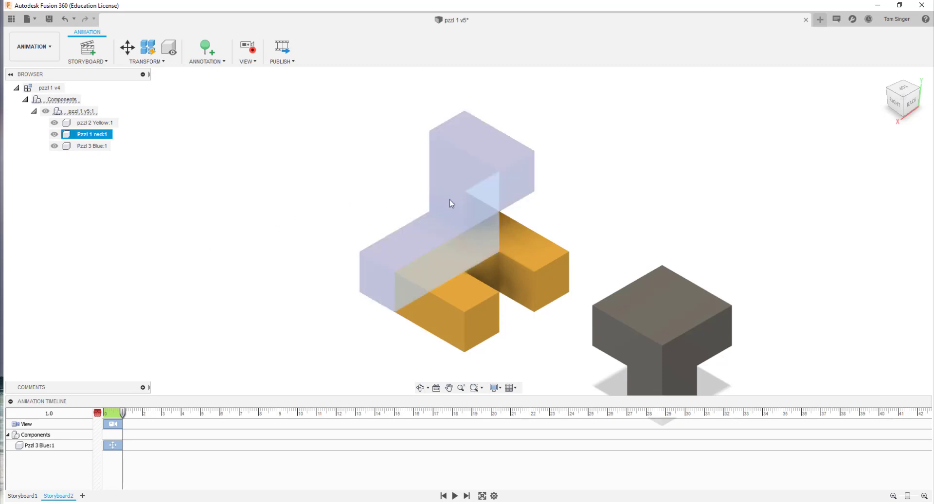
right_click(449, 200)
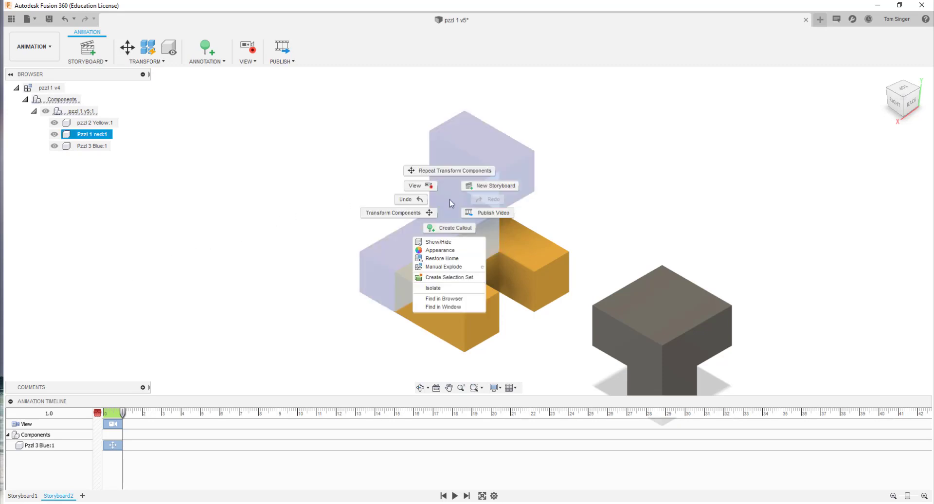
left_click(405, 212)
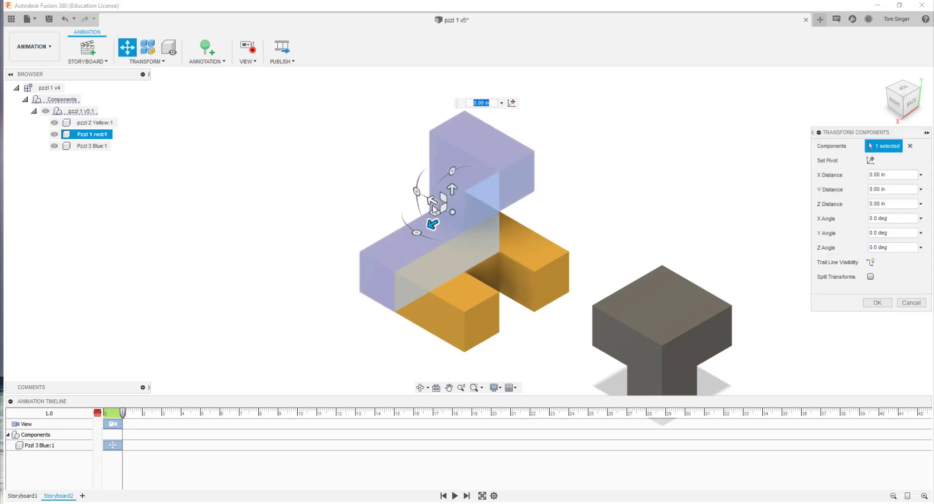
left_click_drag(431, 202, 337, 160)
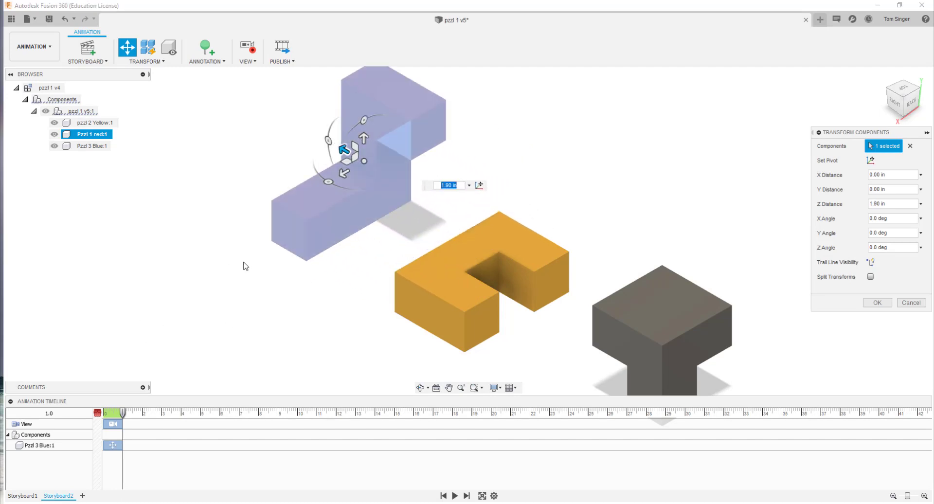
left_click(877, 303)
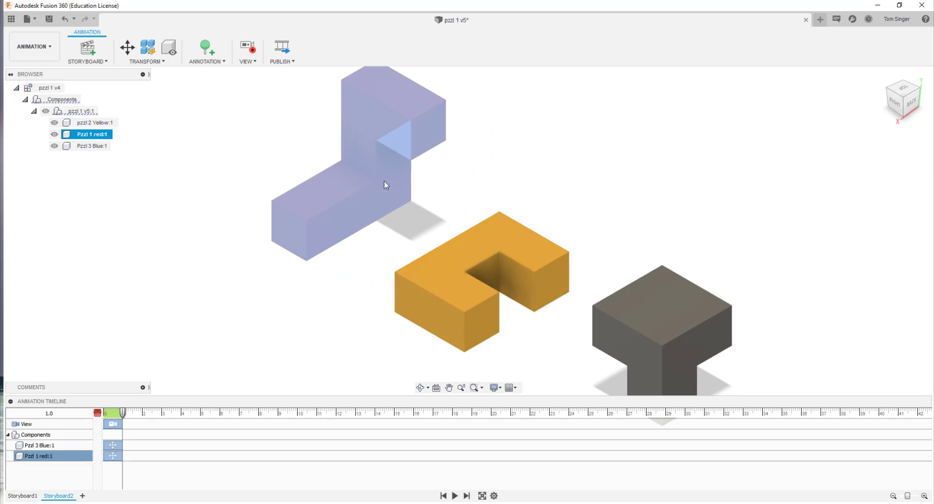
Raise the Pzzl 1 red component 0.90 in along Y, keeping its trail line setting as it is
right_click(361, 176)
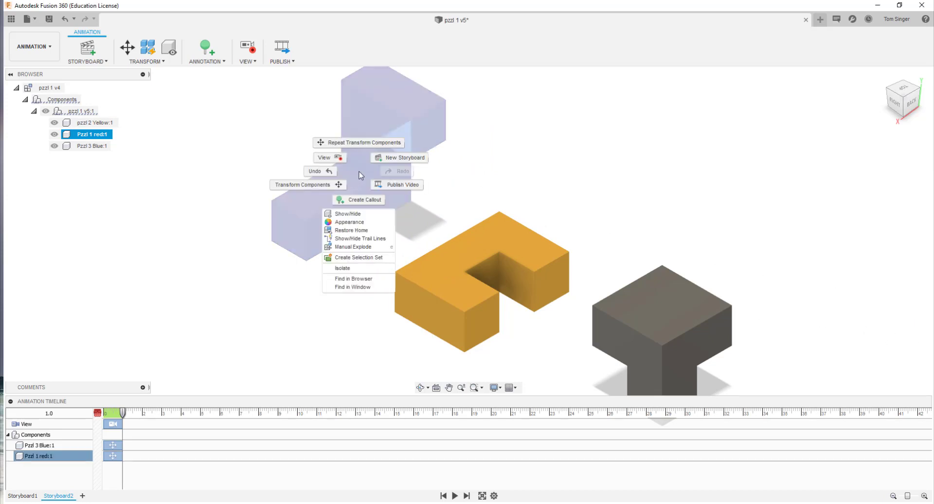
left_click(321, 185)
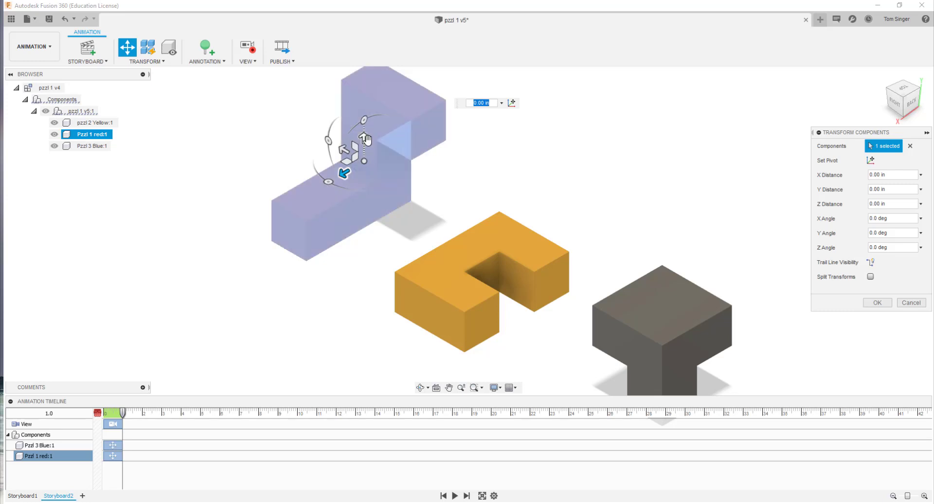
left_click_drag(364, 139, 367, 96)
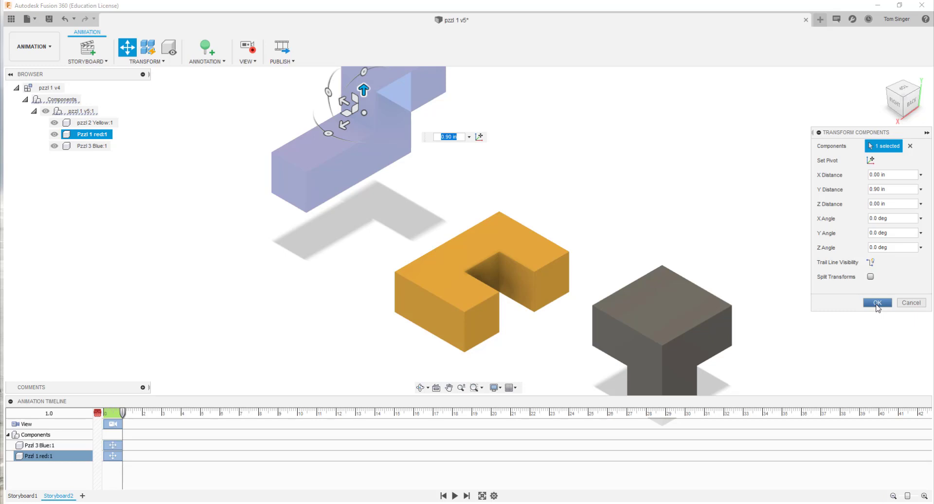
left_click(871, 263)
left_click(871, 263)
left_click(876, 303)
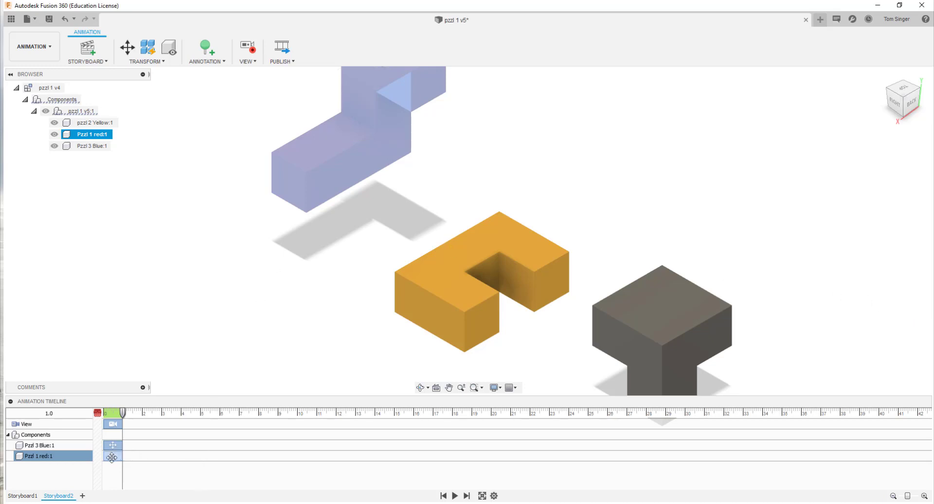
Play the Storyboard2 explosion animation twice, rewinding to the beginning of the timeline before each playback
left_click_drag(123, 417, 98, 418)
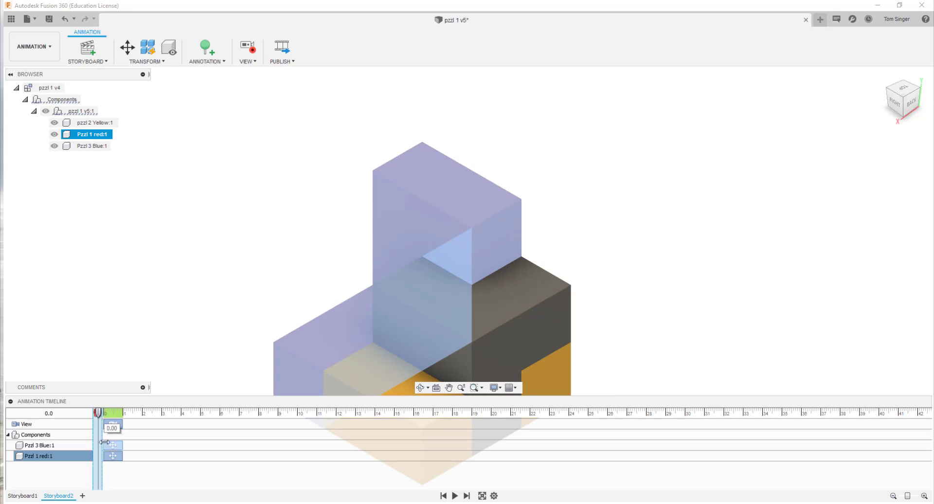
left_click(455, 496)
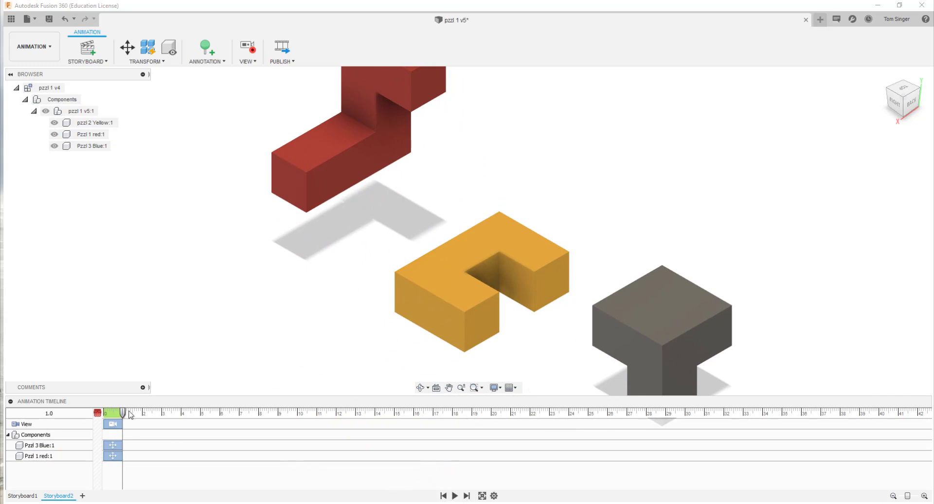
left_click_drag(122, 413, 106, 417)
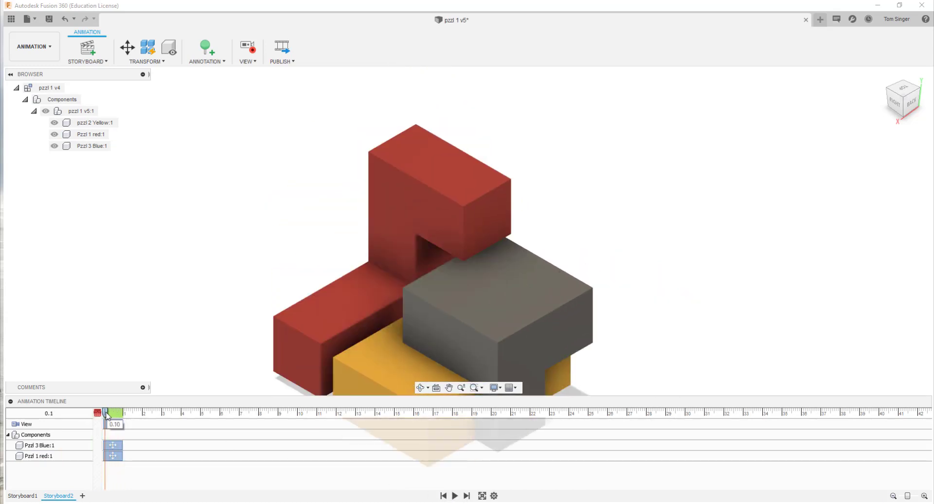
left_click(455, 496)
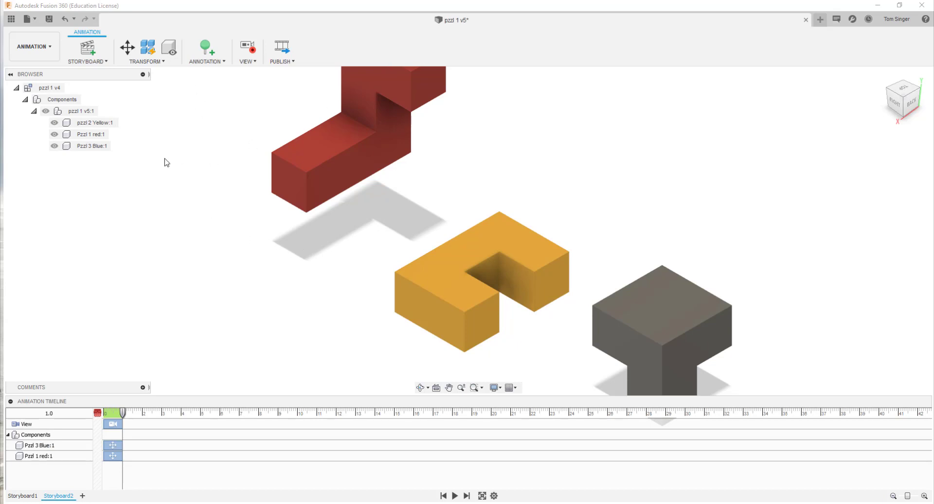
Save the design with the version description "animation"
left_click(34, 21)
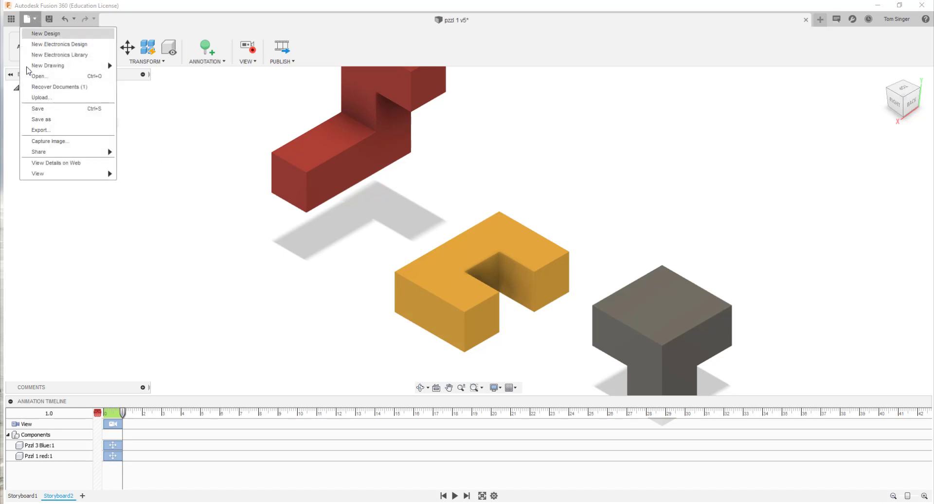
left_click(39, 109)
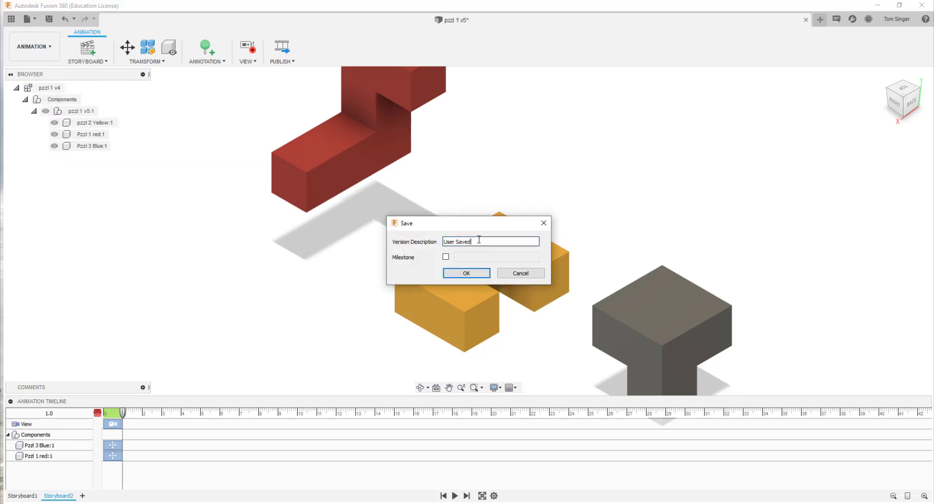
left_click_drag(482, 242, 413, 244)
type("animation")
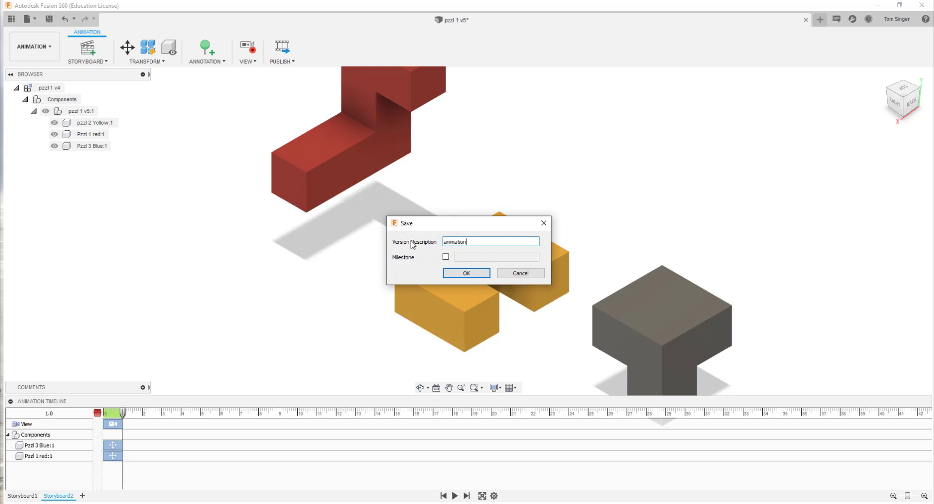
key("Return")
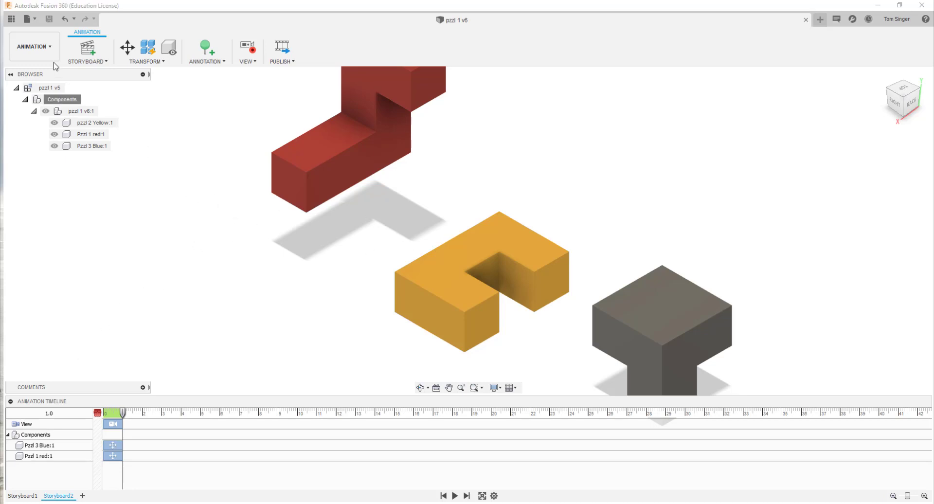
Create a new drawing from the animation, referencing Storyboard2, from scratch with the ASME standard, inch units and sheet size B (17in x 11in)
left_click(52, 49)
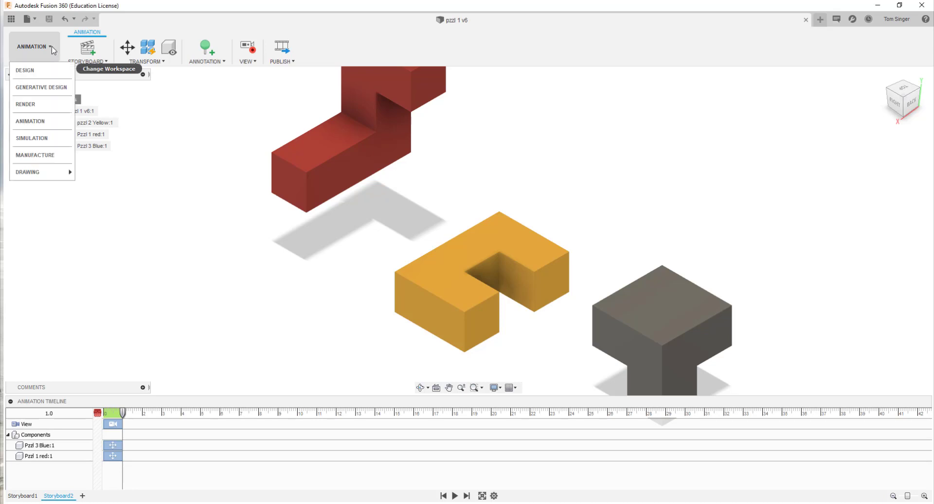
mouse_move(68, 172)
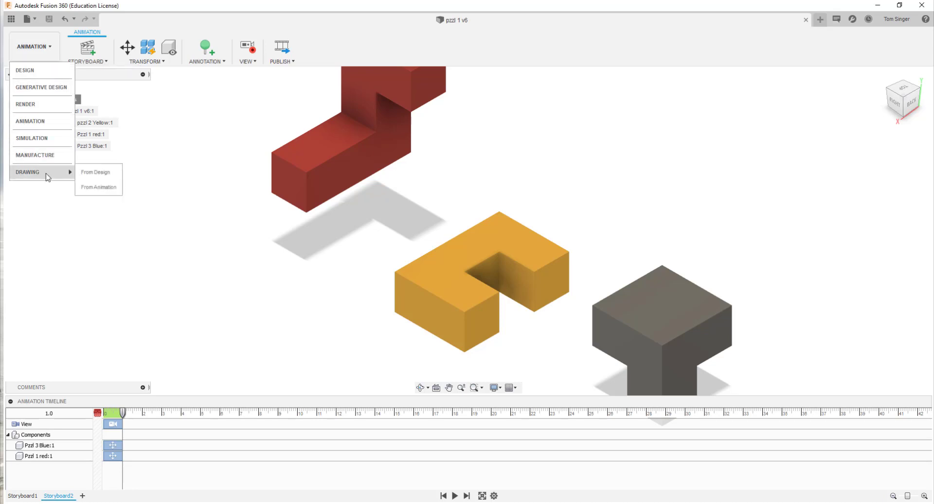
left_click(100, 189)
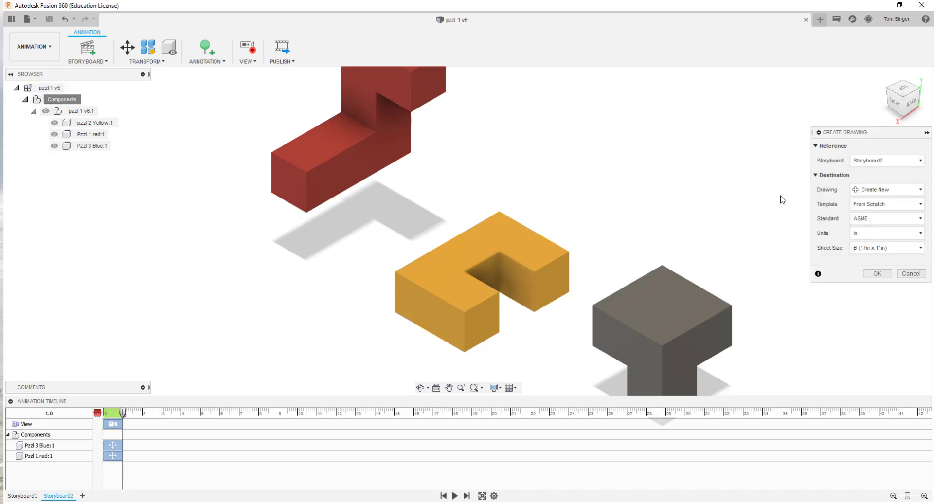
left_click(878, 161)
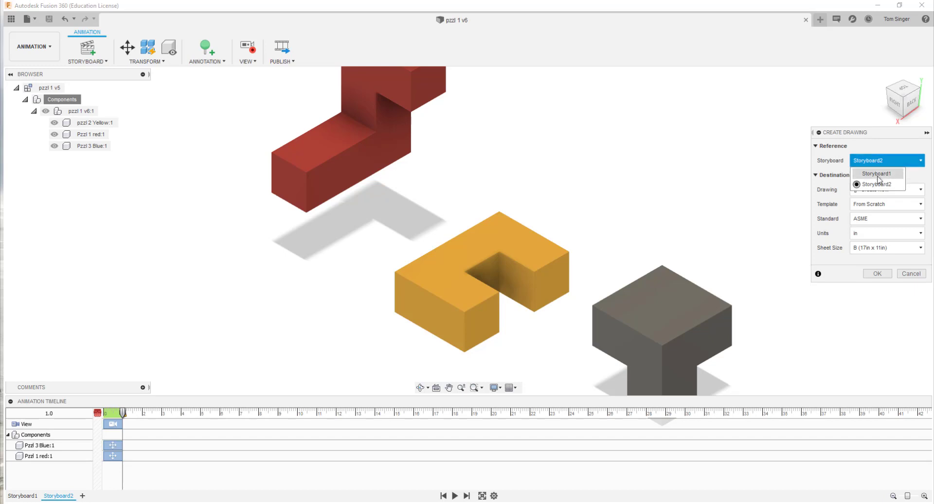
left_click(878, 175)
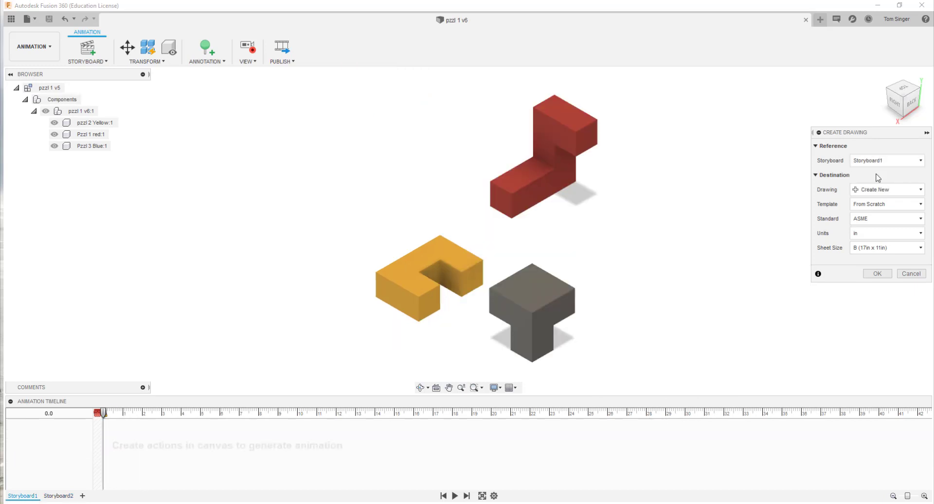
left_click(879, 160)
left_click(876, 184)
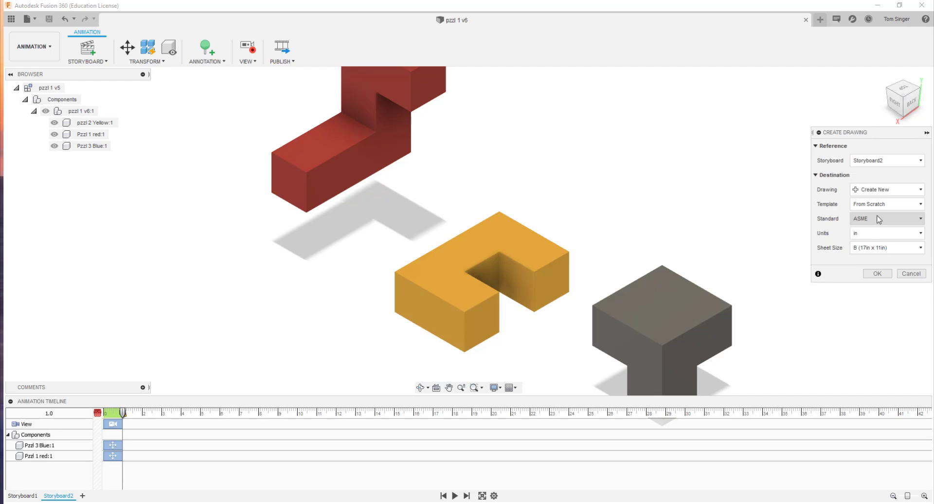
left_click(880, 274)
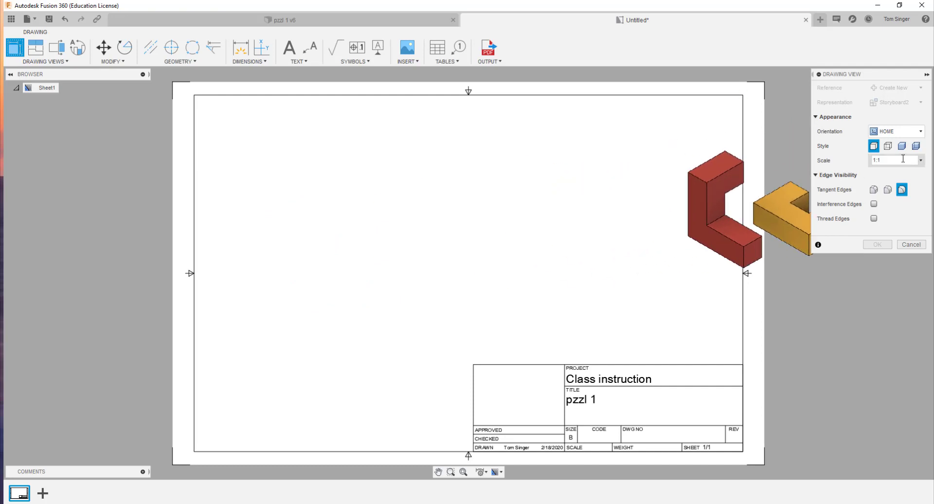
Preview the storyboard base view in the SW, NE, NW and SE isometric orientations
left_click(904, 132)
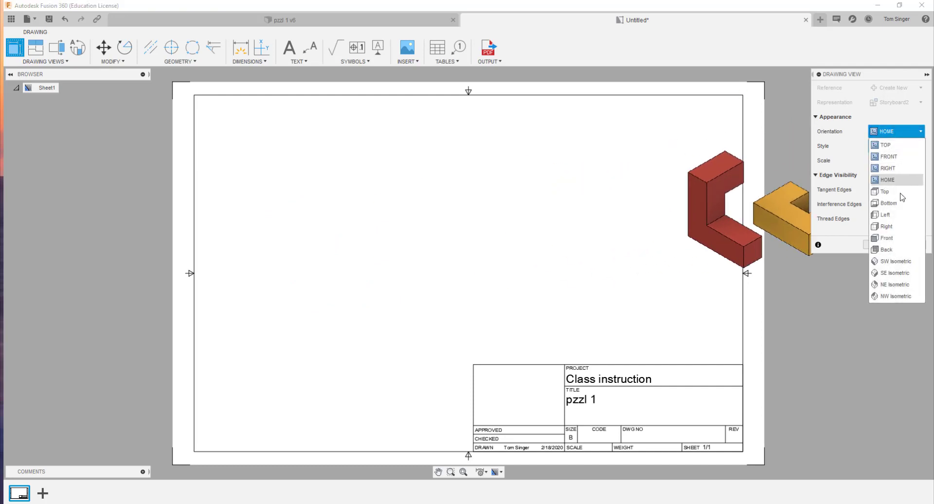
left_click(896, 262)
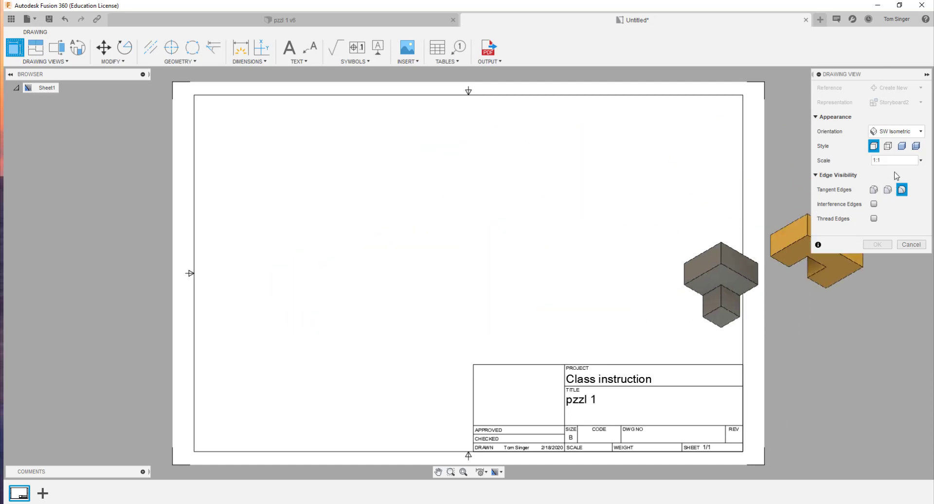
left_click(903, 132)
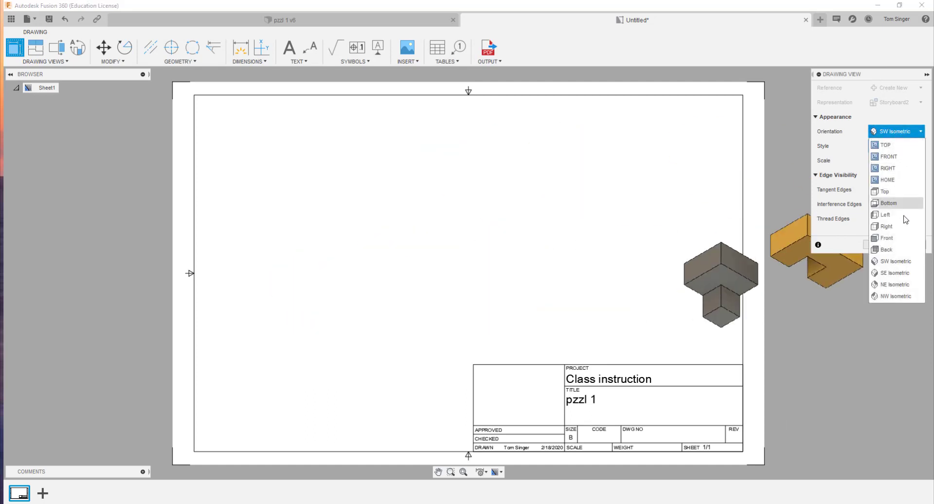
left_click(895, 286)
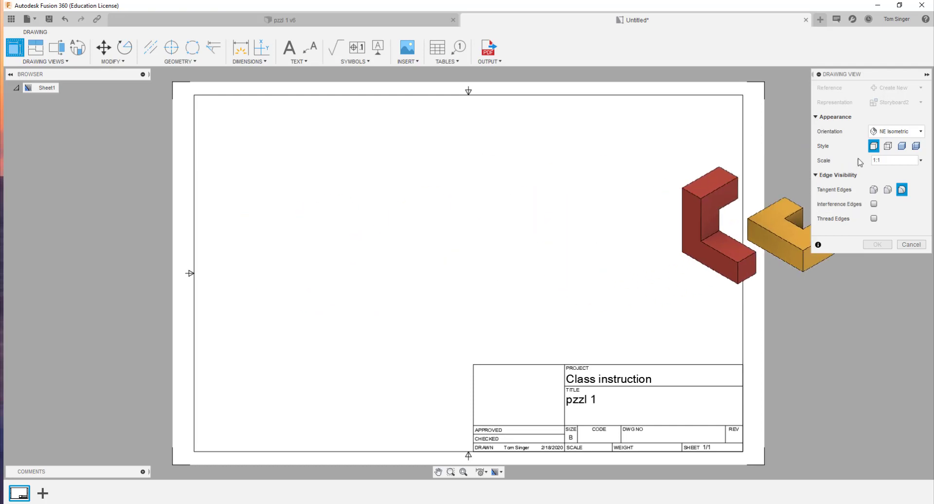
left_click(897, 132)
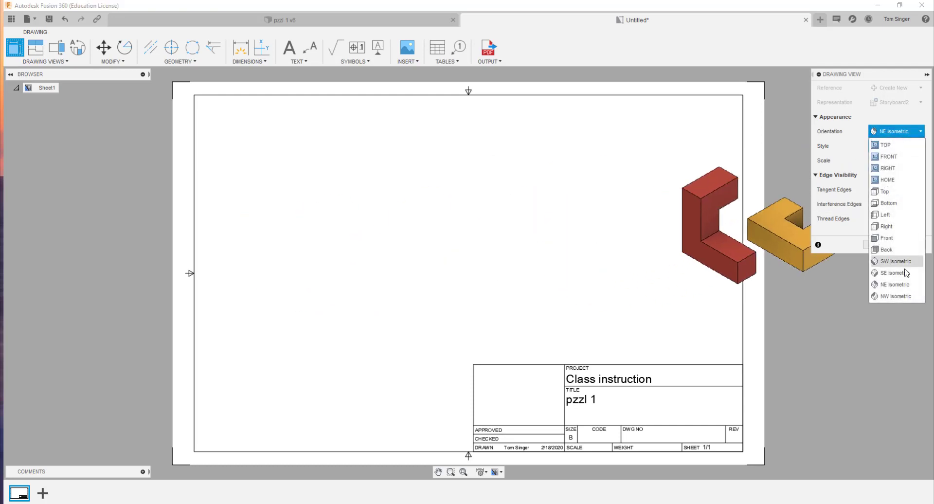
left_click(898, 296)
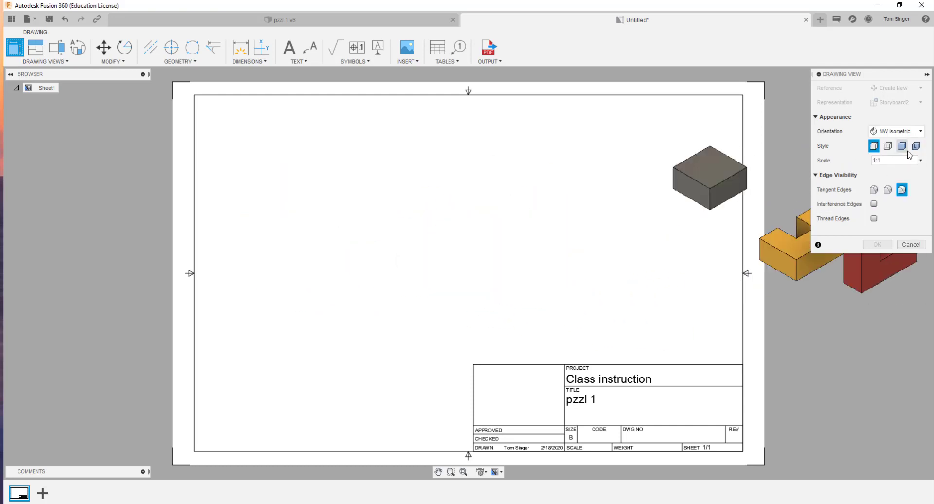
left_click(897, 131)
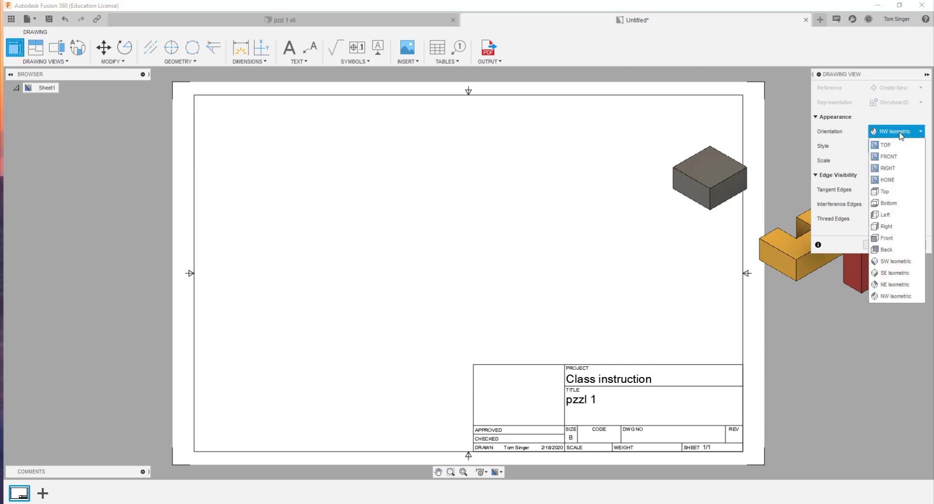
left_click(901, 283)
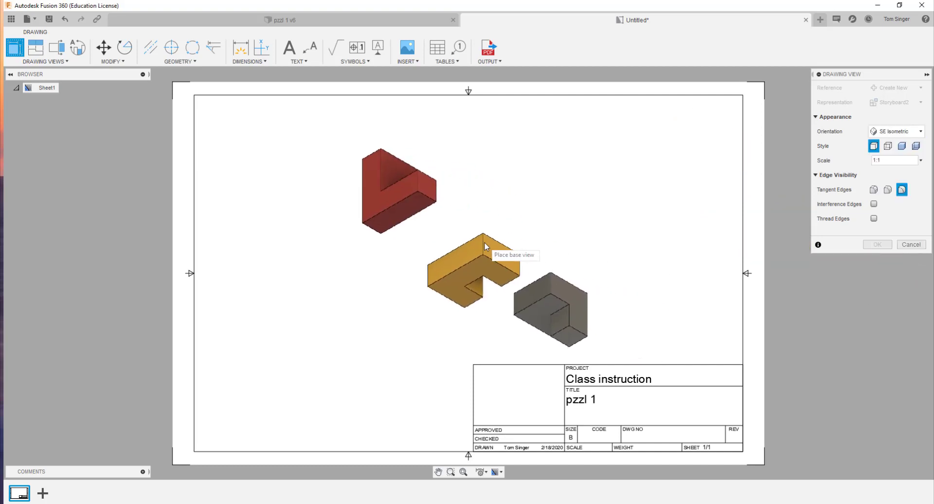
Place the exploded storyboard base view on the left half of the sheet in NE Isometric orientation, shaded style, at 1:1 scale
left_click(898, 130)
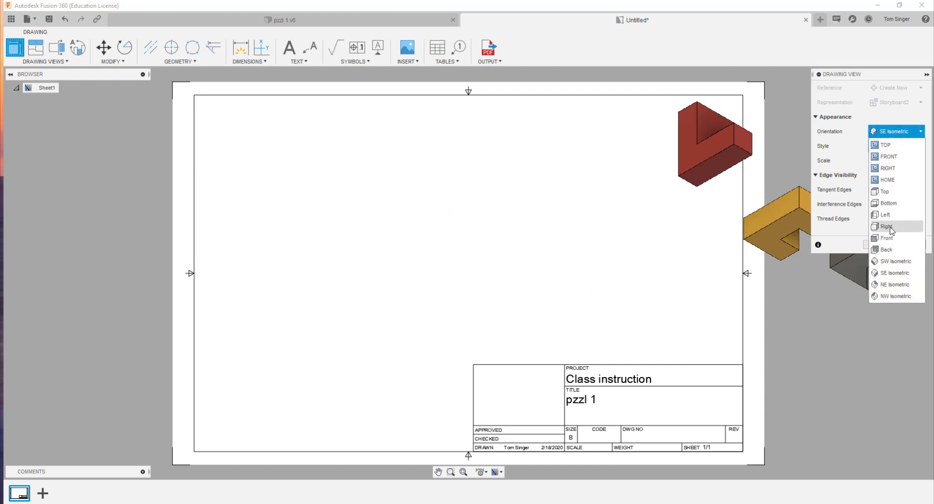
left_click(893, 285)
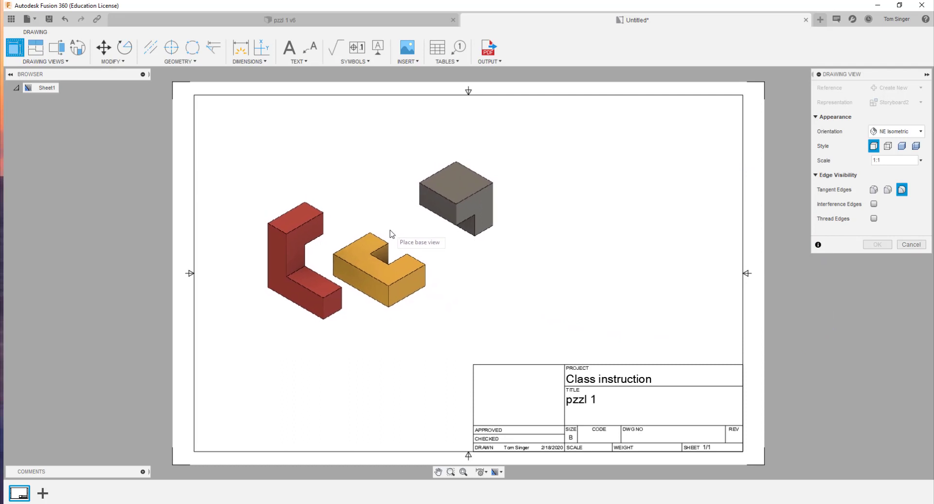
left_click(390, 234)
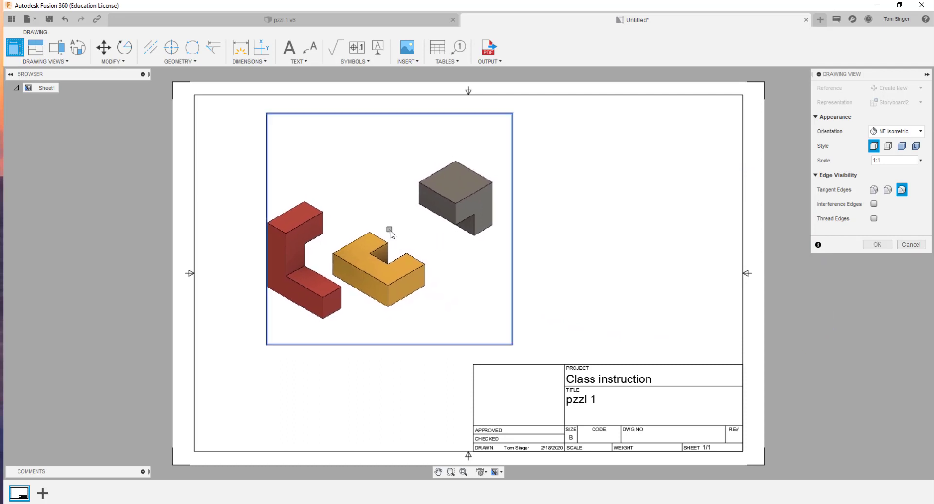
left_click(903, 146)
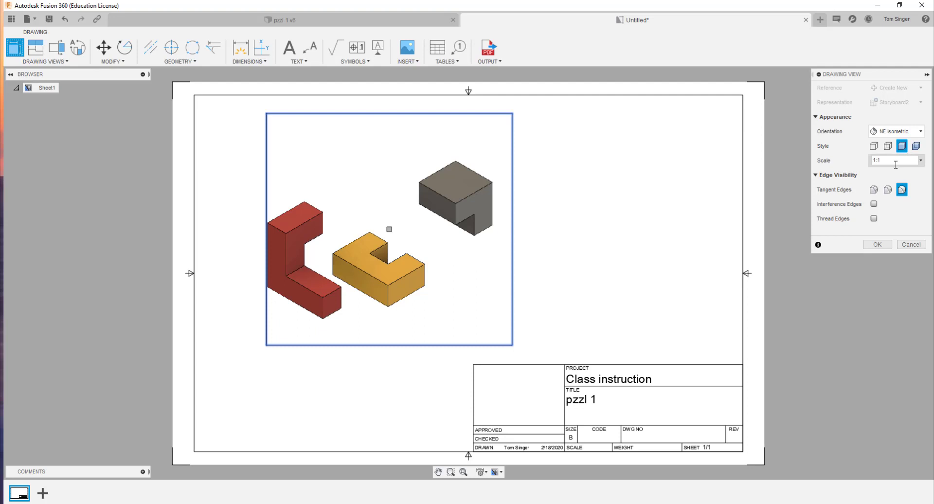
left_click(921, 161)
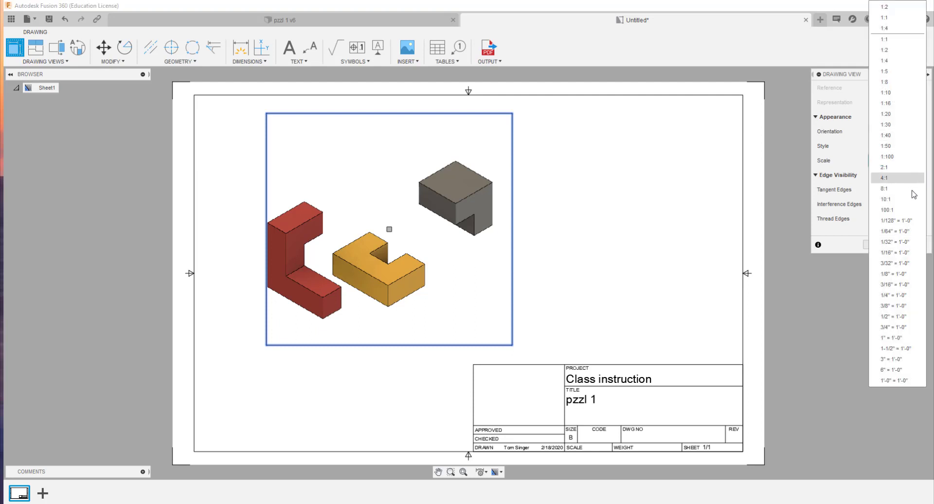
left_click(914, 39)
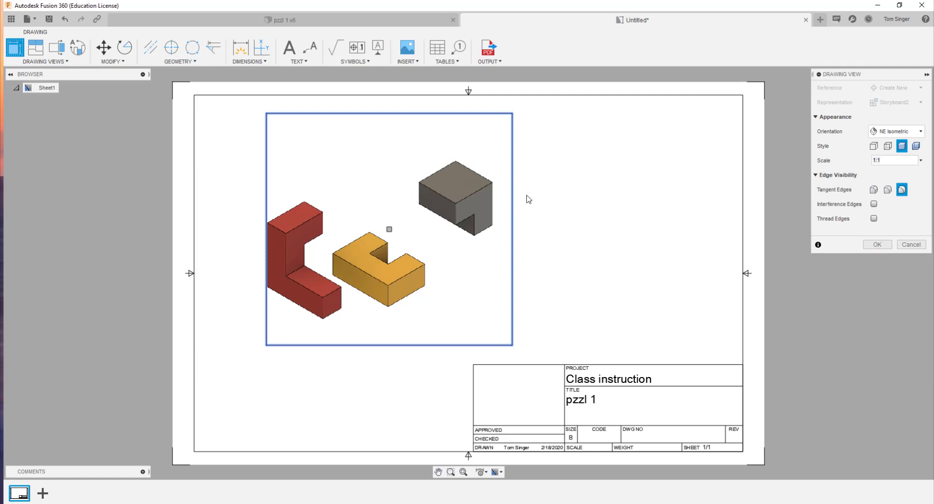
left_click(879, 246)
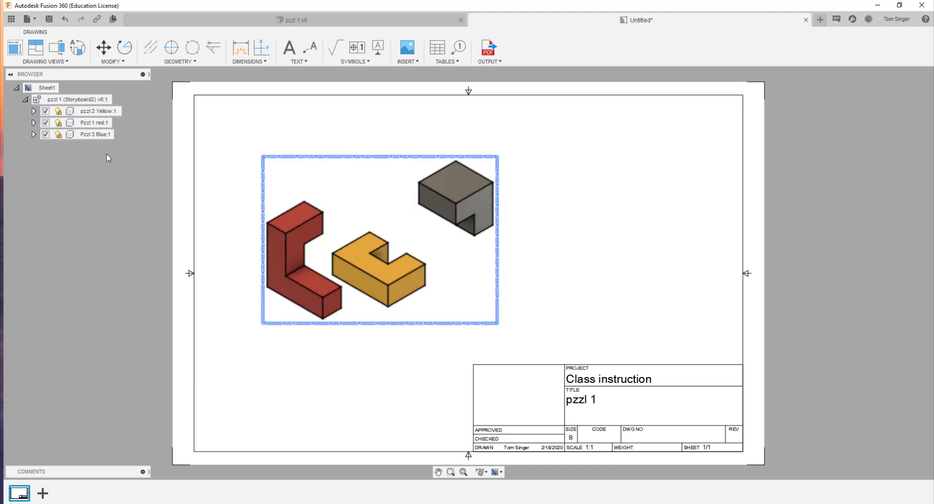
Add a base view of the assembled Model in the sheet's upper-right corner, with NE Isometric orientation, 1:1 scale and shaded style
left_click(12, 51)
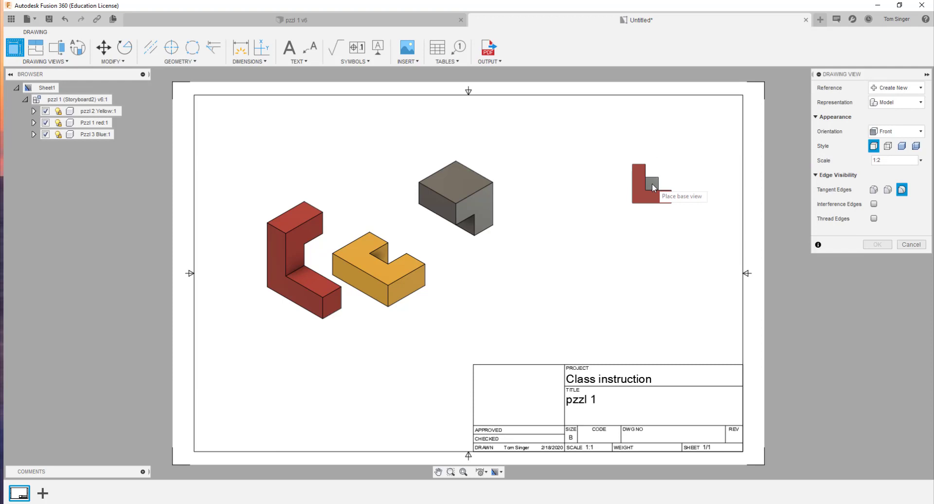
left_click(898, 103)
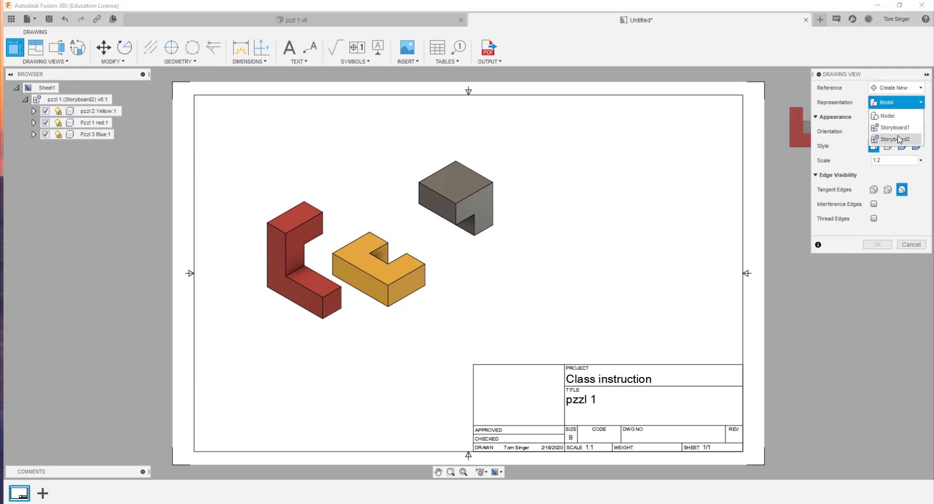
left_click(898, 116)
left_click(895, 134)
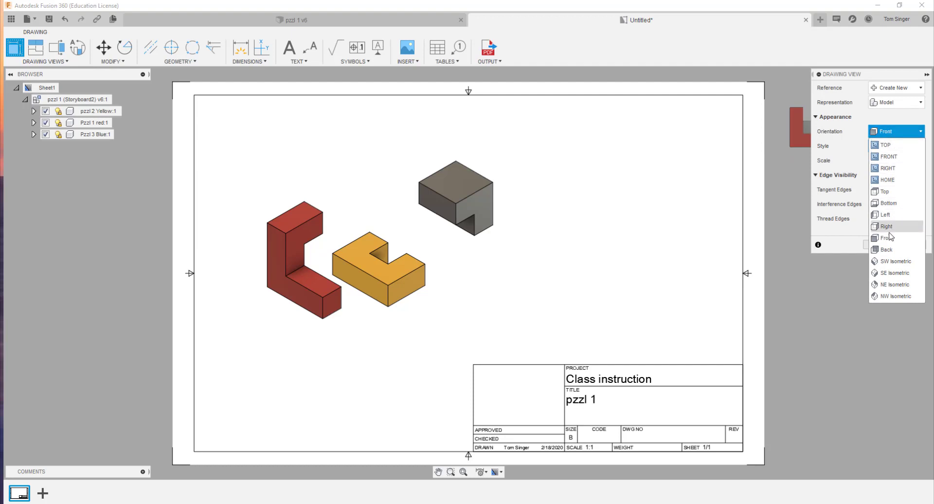
left_click(894, 285)
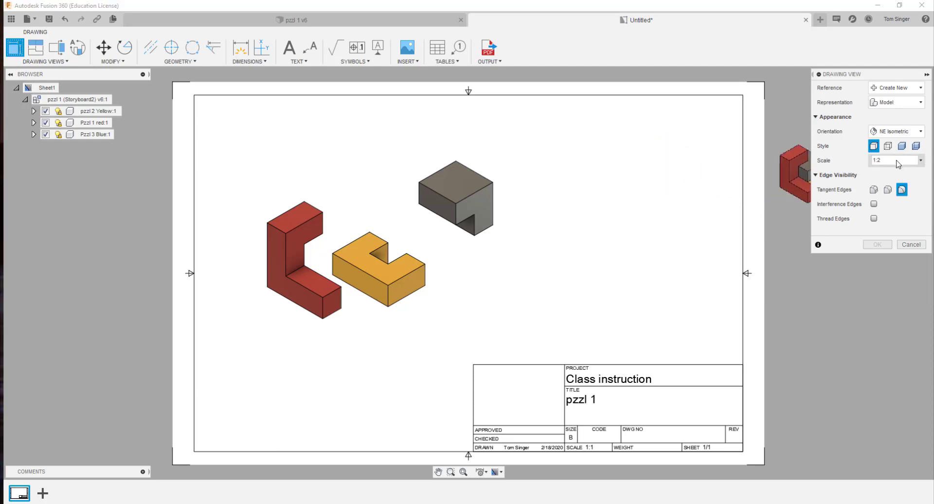
left_click(922, 160)
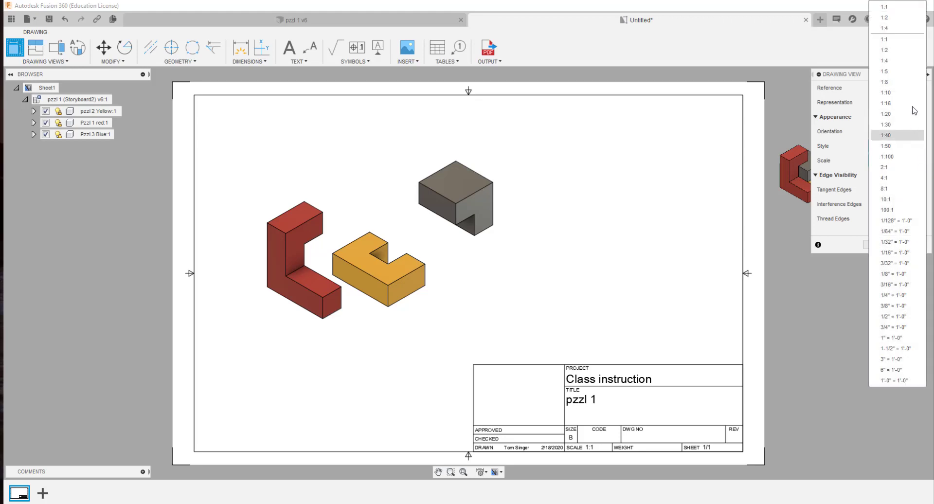
left_click(913, 48)
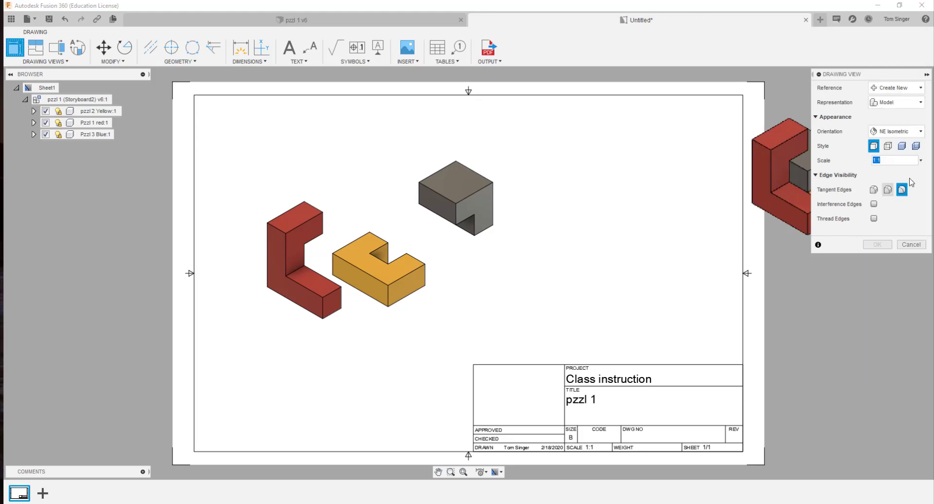
left_click(902, 146)
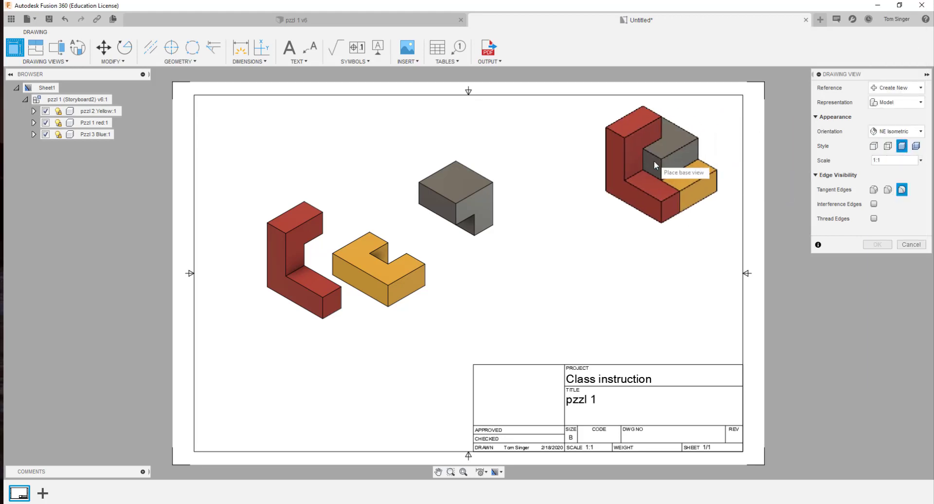
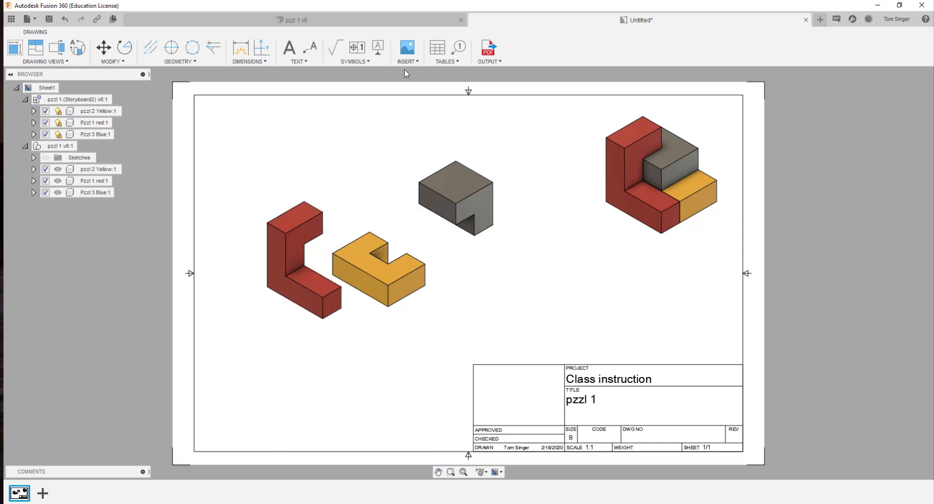
Create a parts list table from the exploded view and place it in the sheet's lower-left corner beside the title block
left_click(452, 61)
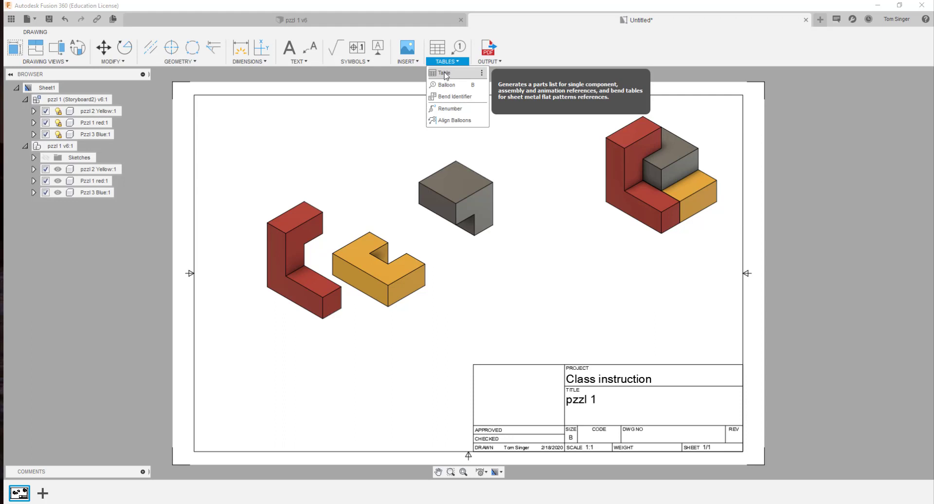
left_click(445, 73)
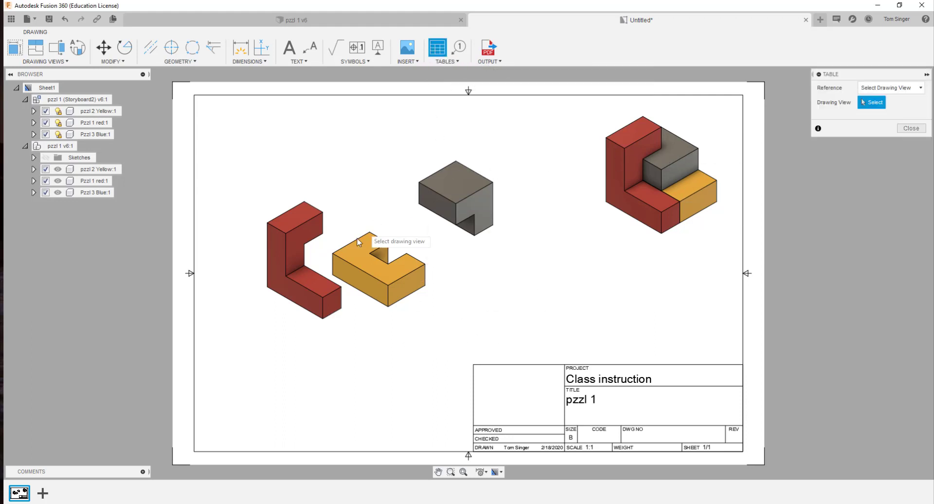
left_click(391, 215)
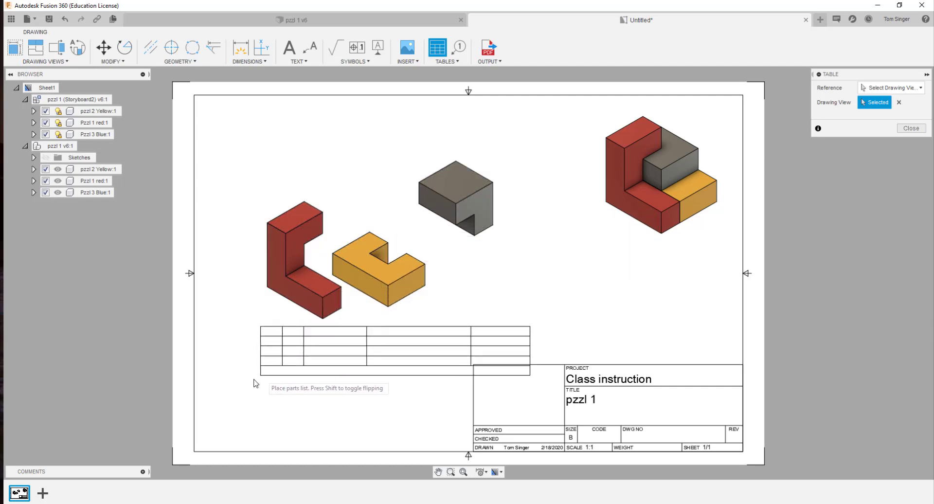
left_click(200, 437)
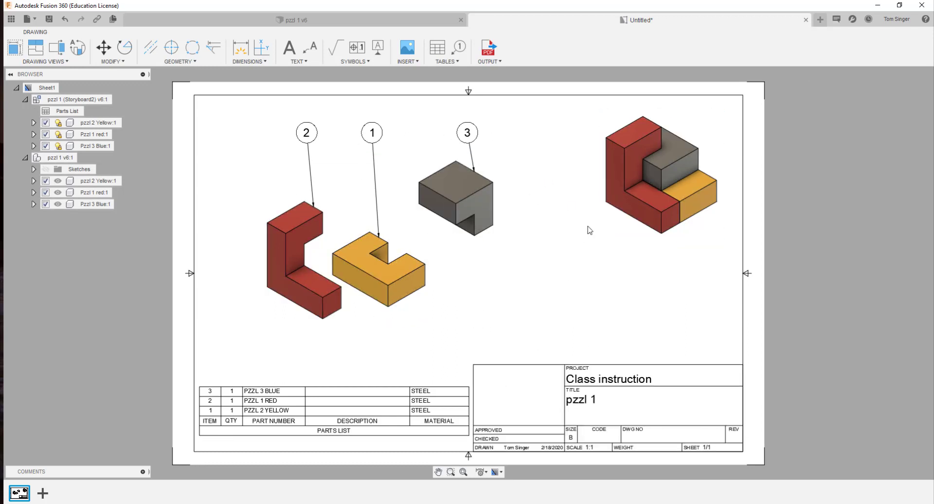
Move balloon 3 to the upper right of the grey block and reattach its leader farther back along the block's top edge
left_click(468, 139)
left_click(467, 133)
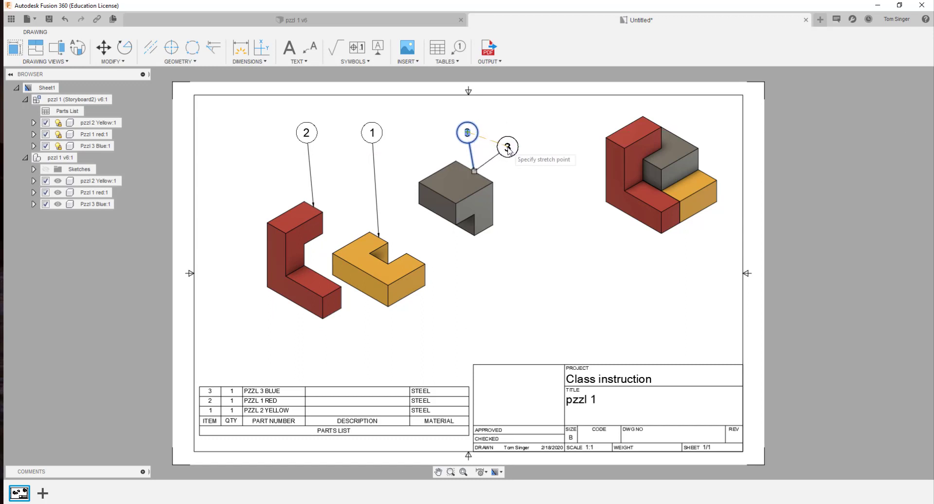
left_click(509, 149)
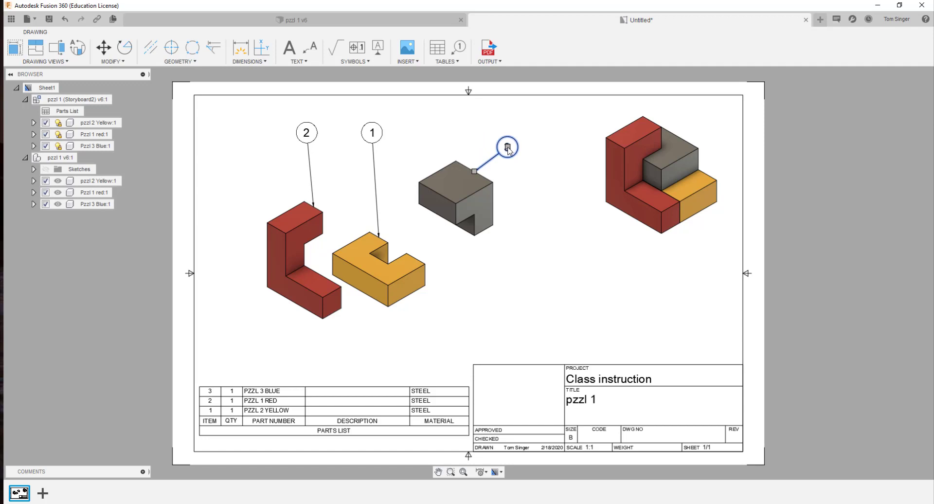
left_click(475, 171)
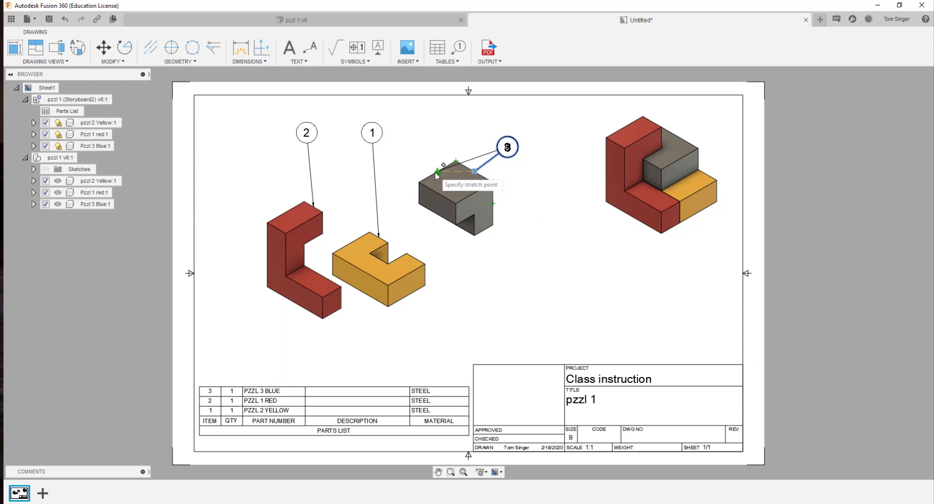
left_click(467, 167)
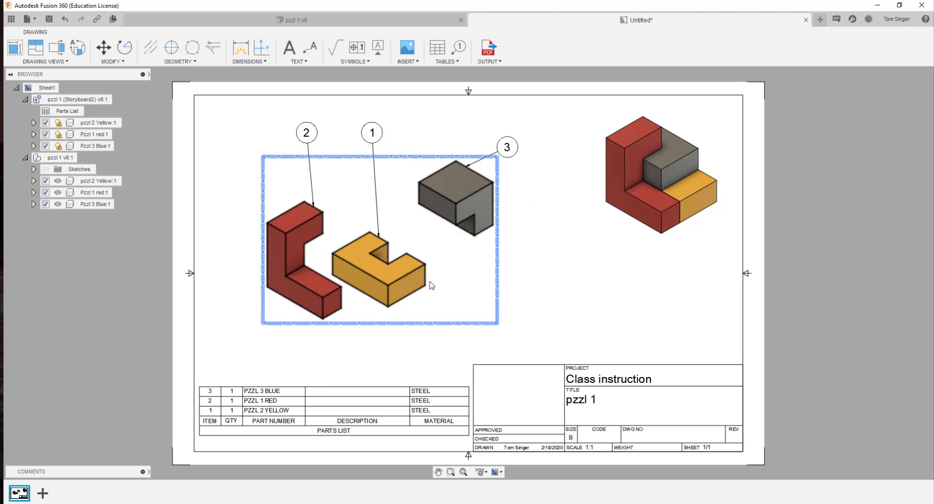
left_click(456, 61)
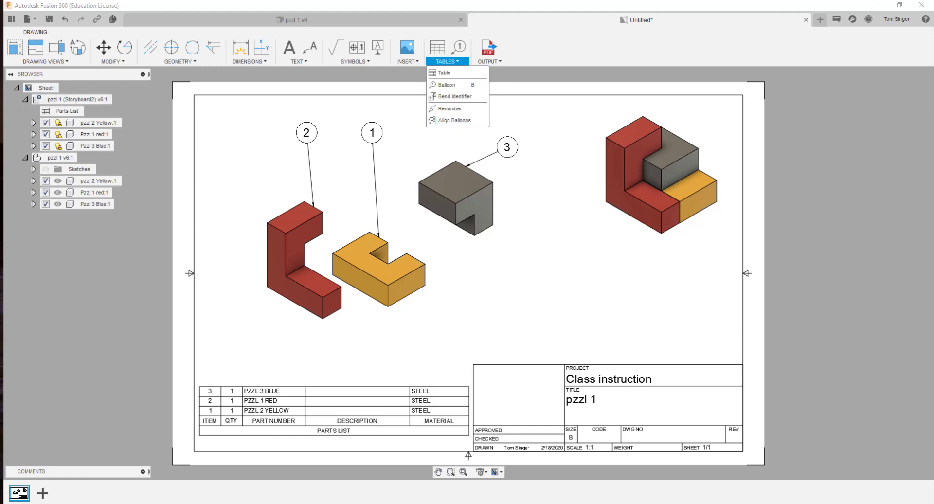
key("Escape")
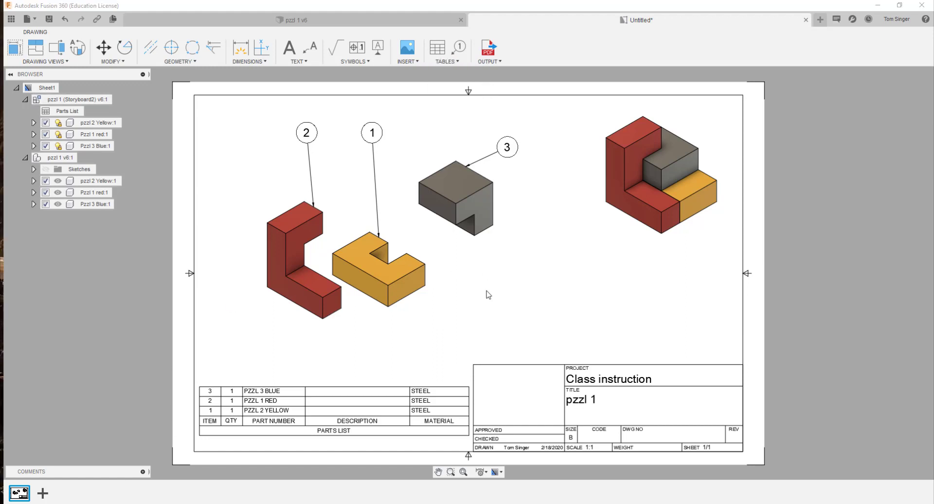
Add a second sheet and place a Front base view of the Model on its left half at 1:1 scale with hidden edges shown
left_click(43, 494)
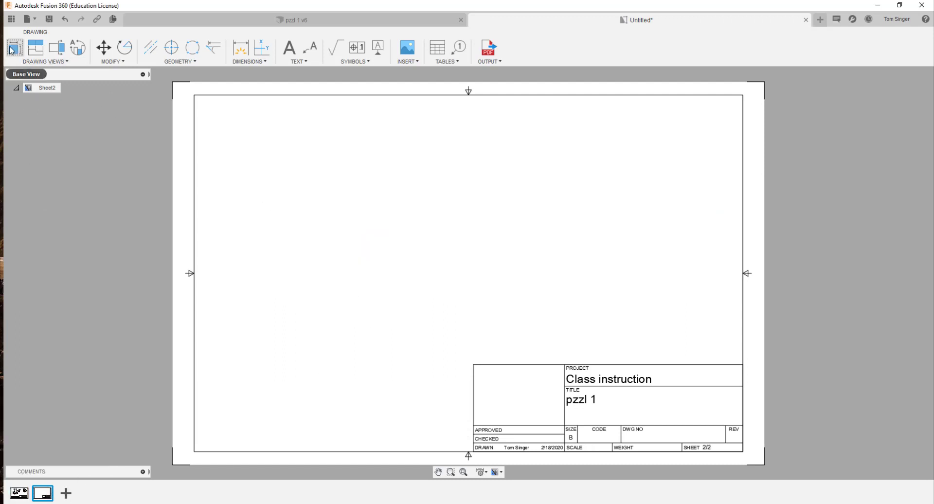
left_click(14, 55)
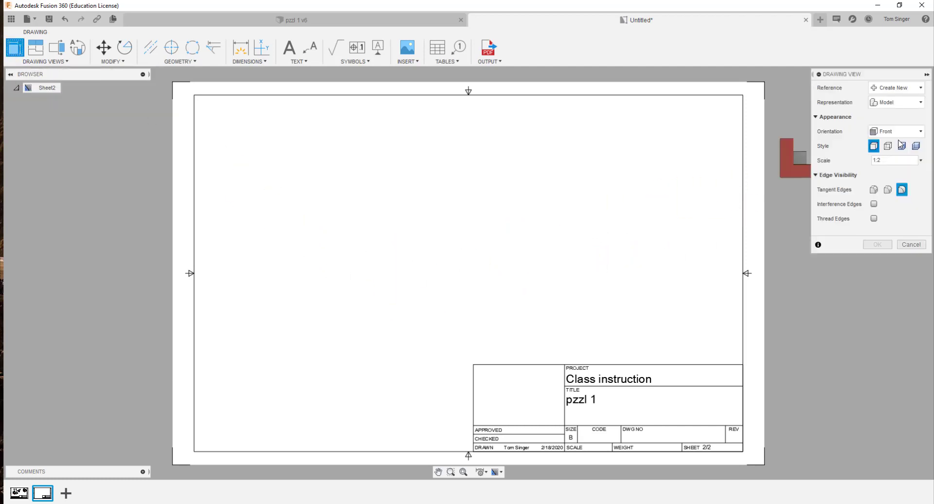
left_click(922, 160)
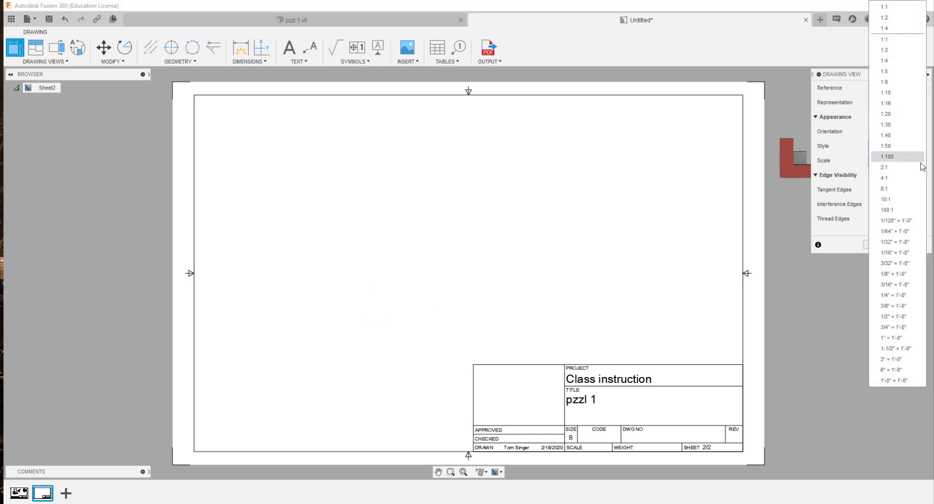
left_click(895, 9)
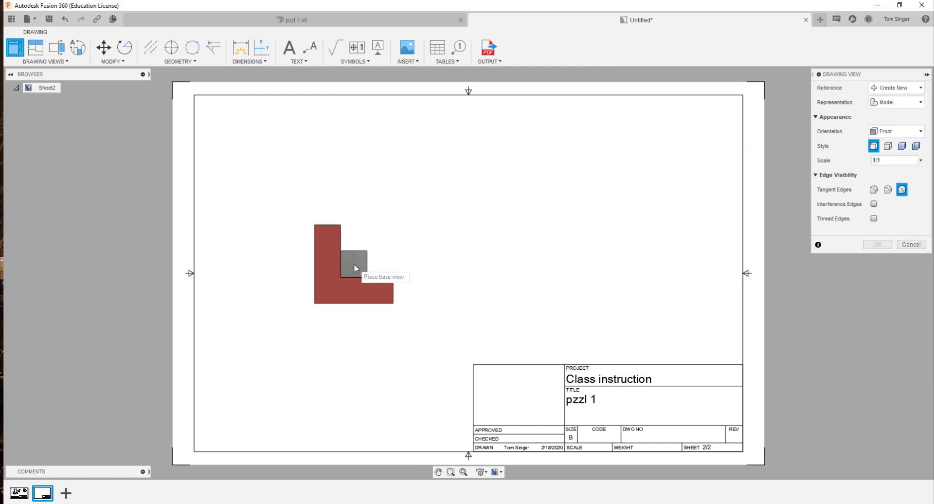
left_click(354, 286)
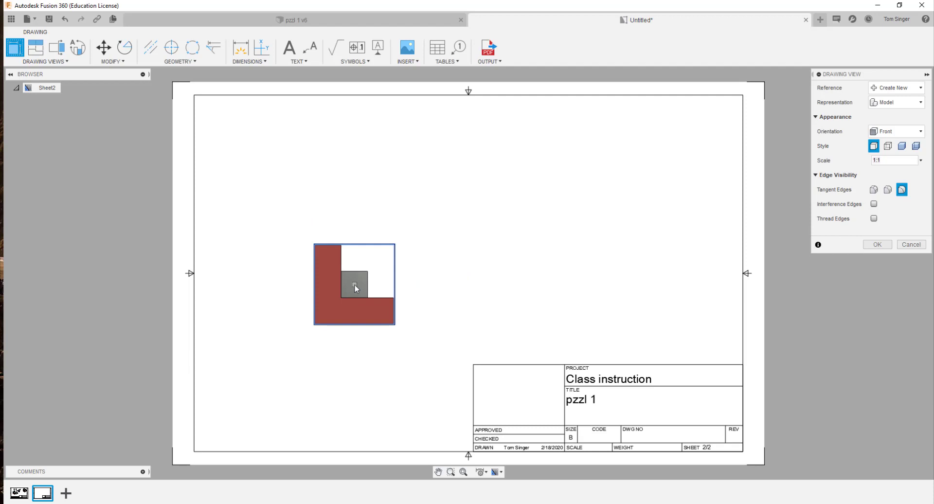
left_click(888, 146)
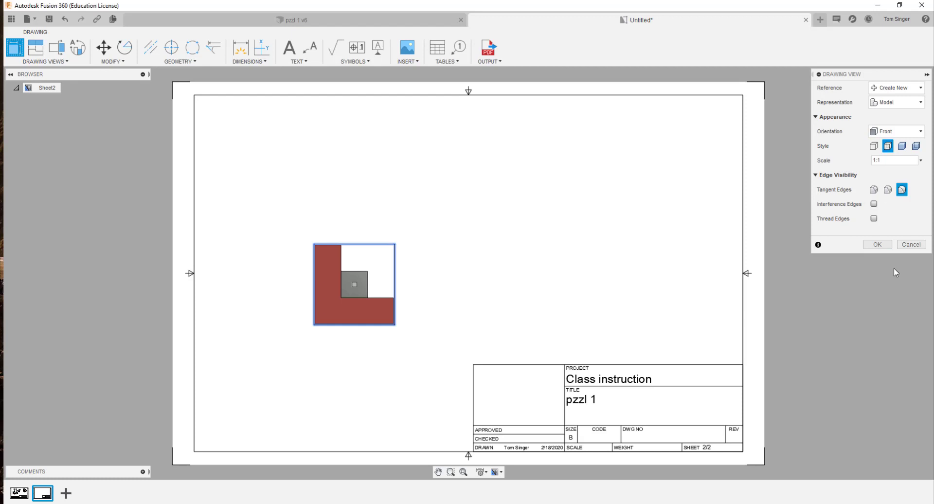
left_click(877, 245)
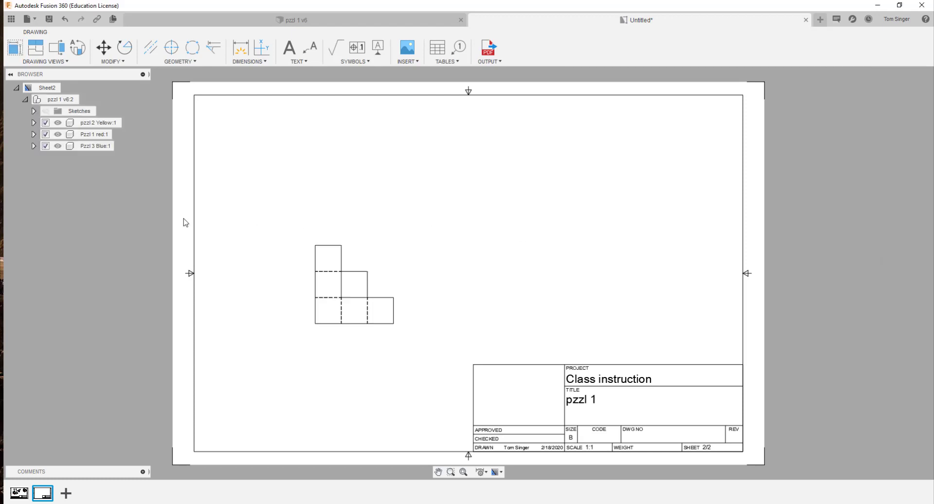
Suppress the Pzzl 3 Blue and Pzzl 1 red components in the new sheet's base view
left_click(47, 146)
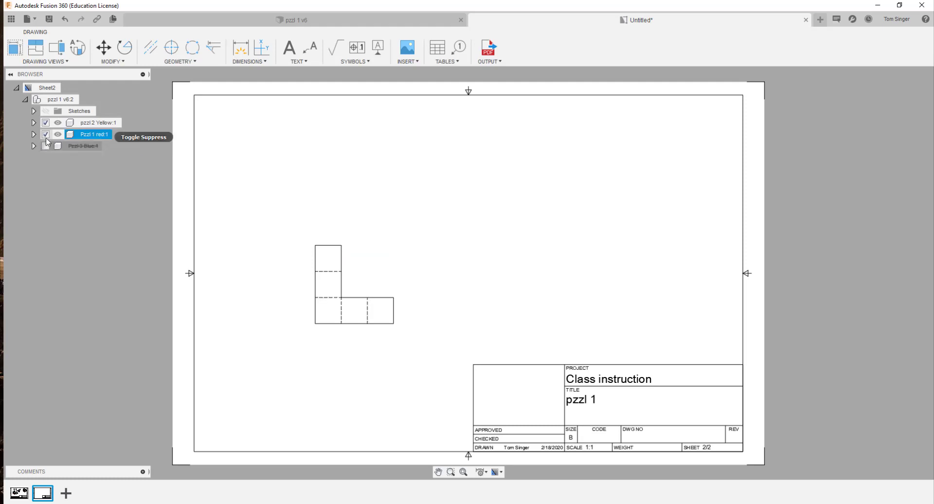
left_click(46, 135)
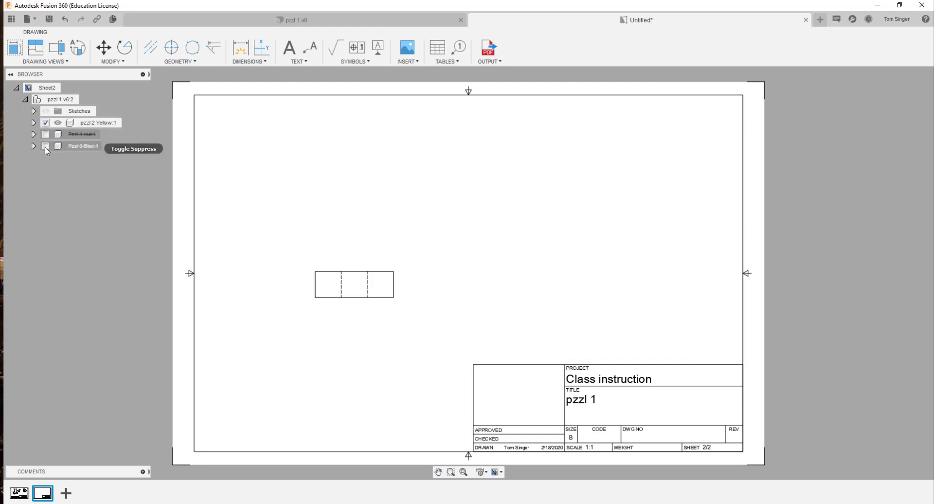
left_click(46, 147)
left_click(45, 135)
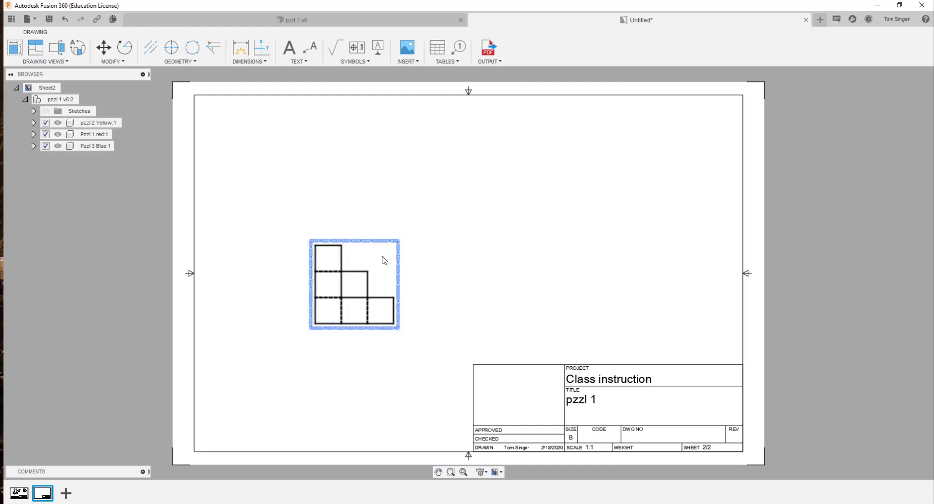
left_click(45, 147)
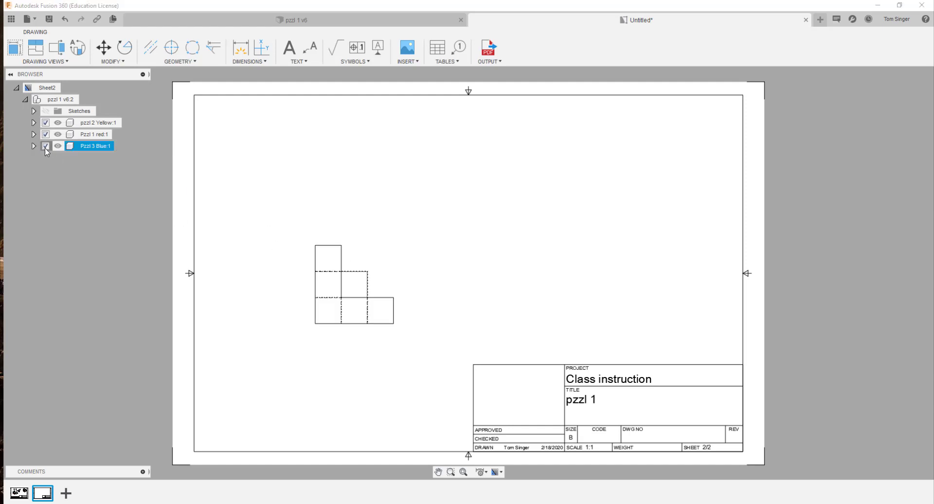
left_click(46, 135)
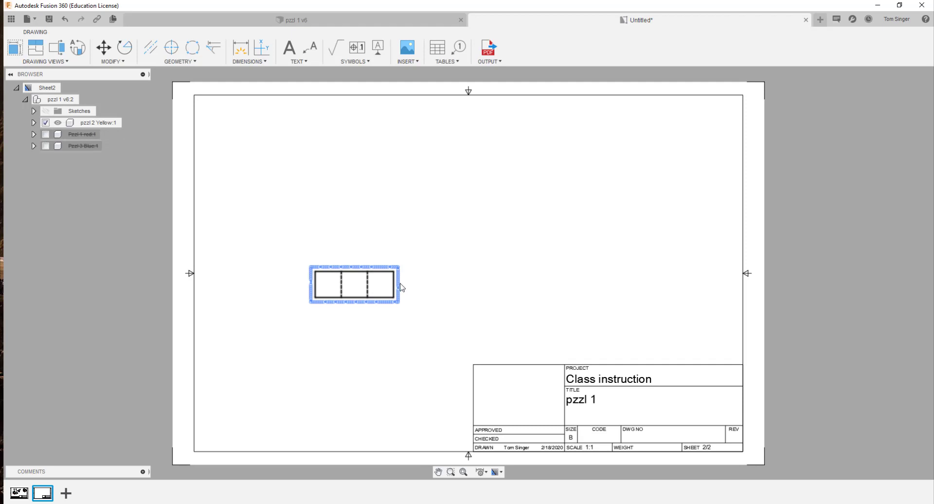
Move the base view of the yellow piece straight up to the upper part of the sheet
left_click(401, 276)
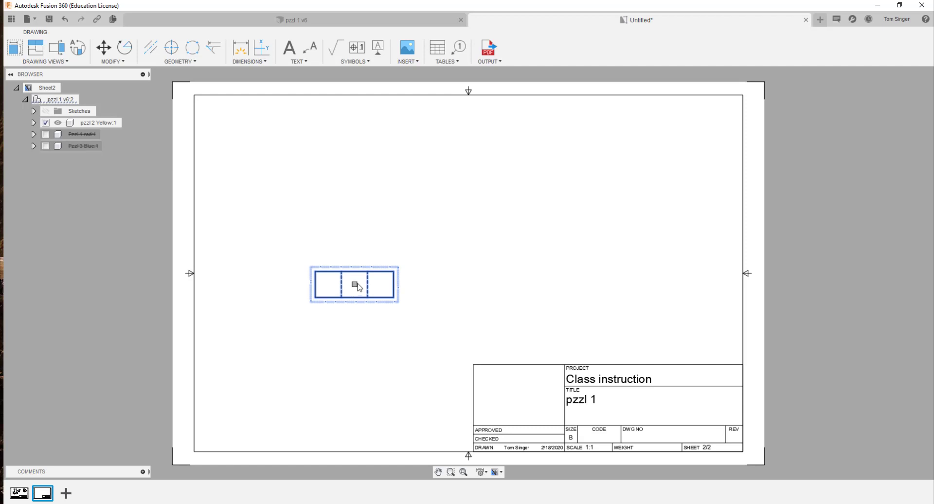
key("p")
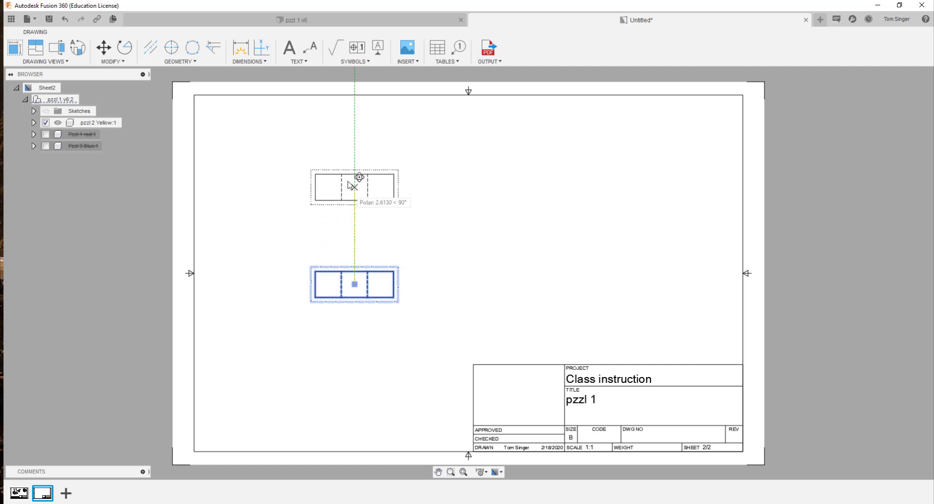
right_click(349, 179)
key("Escape")
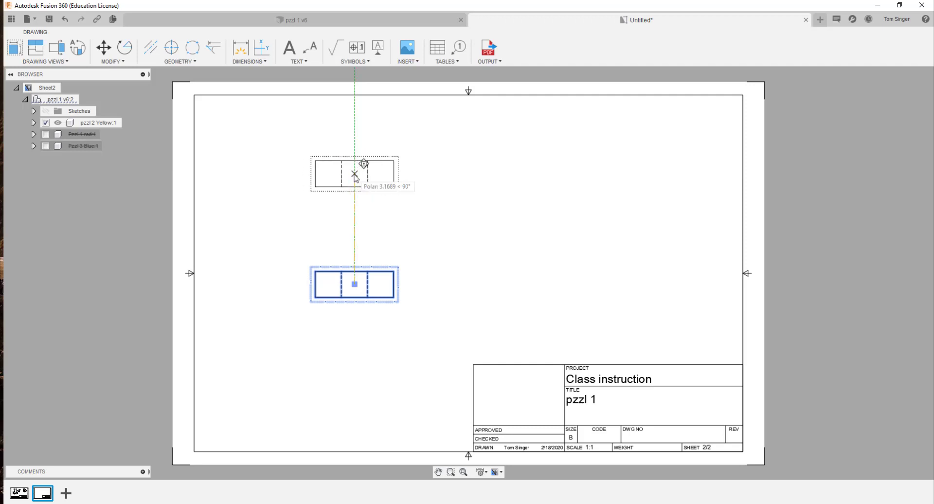
left_click(354, 174)
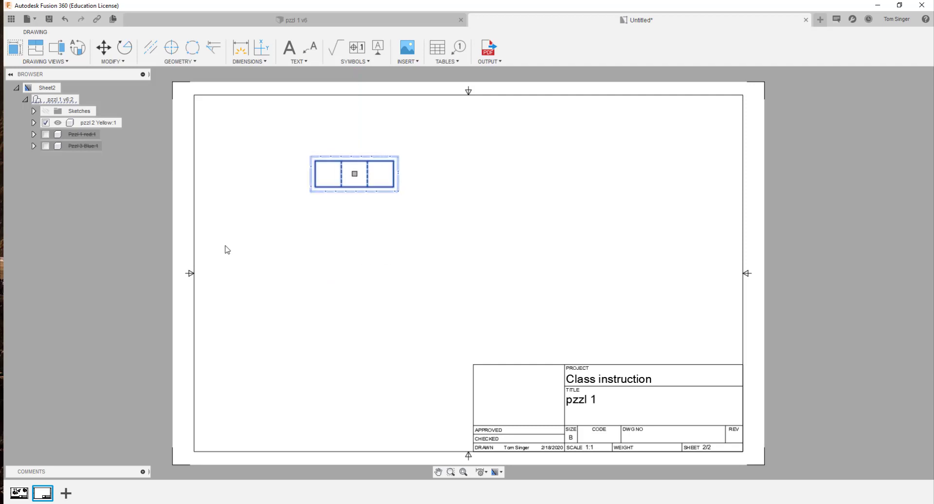
Project a view of the yellow piece directly below the base view
left_click(36, 47)
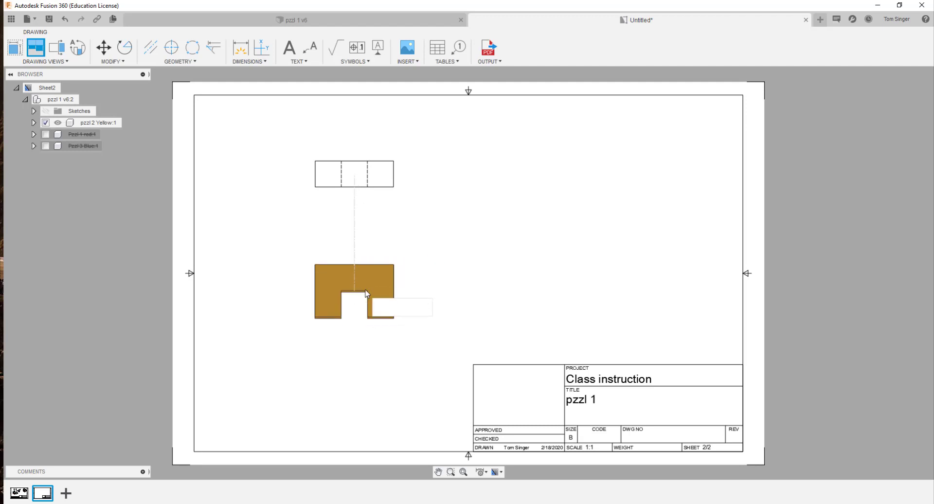
right_click(367, 296)
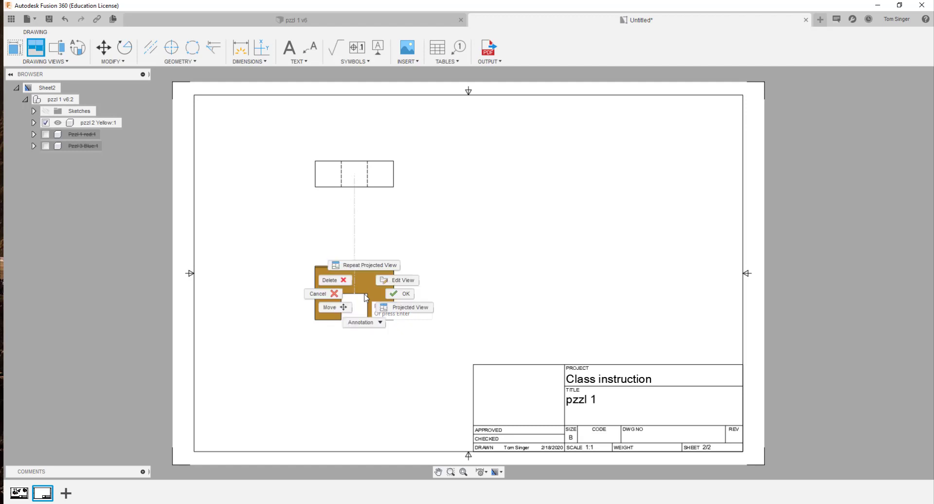
left_click(401, 293)
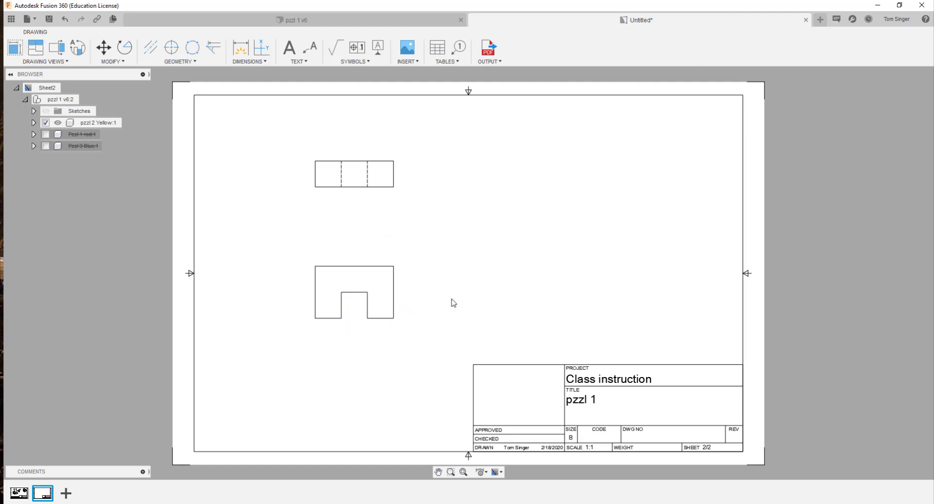
Project a side view to the right of the lower U-shaped view and an isometric view in the sheet's upper-right corner
left_click(35, 47)
left_click(378, 285)
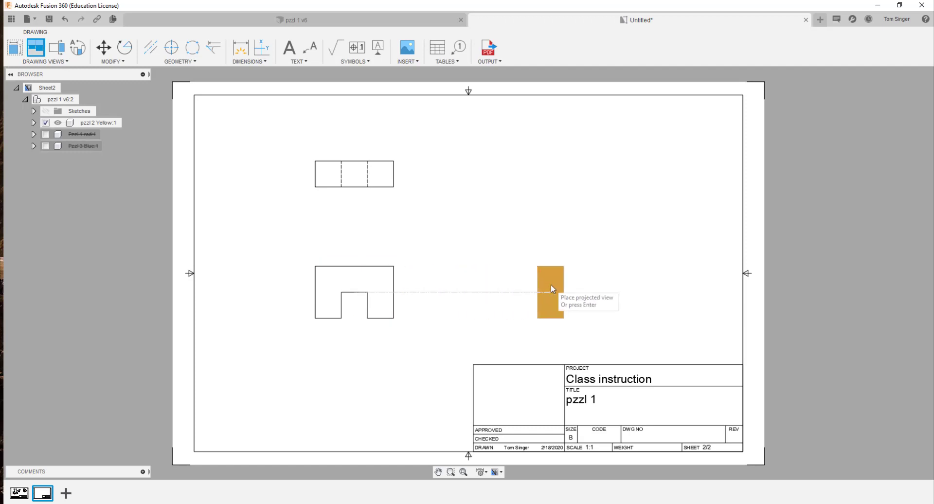
left_click(509, 289)
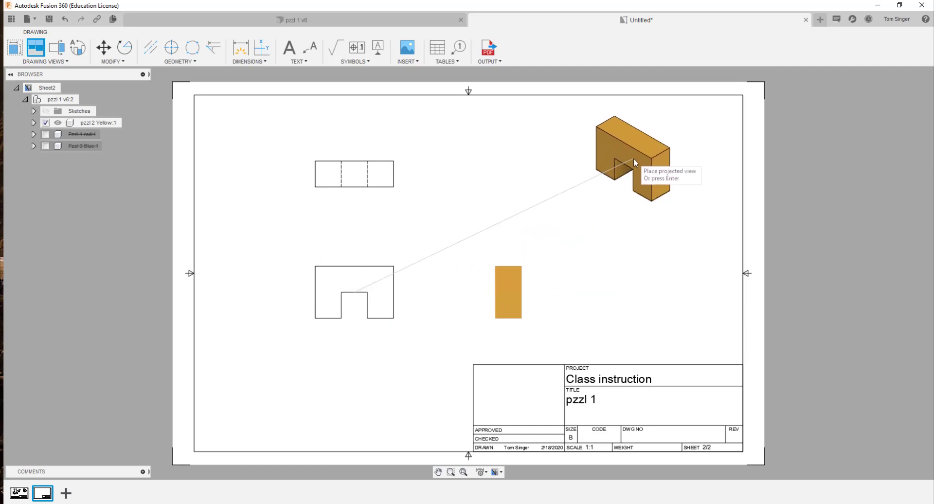
right_click(632, 198)
left_click(653, 180)
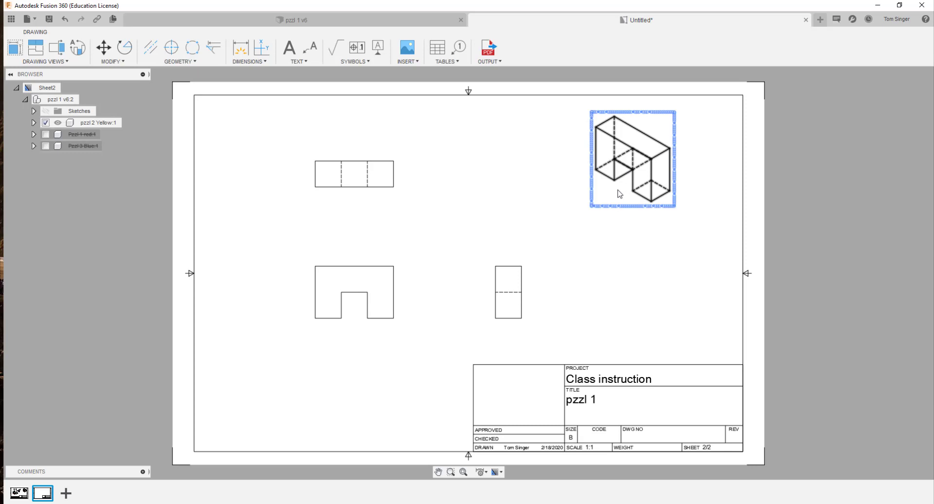
Change the isometric view's style to shaded
right_click(620, 194)
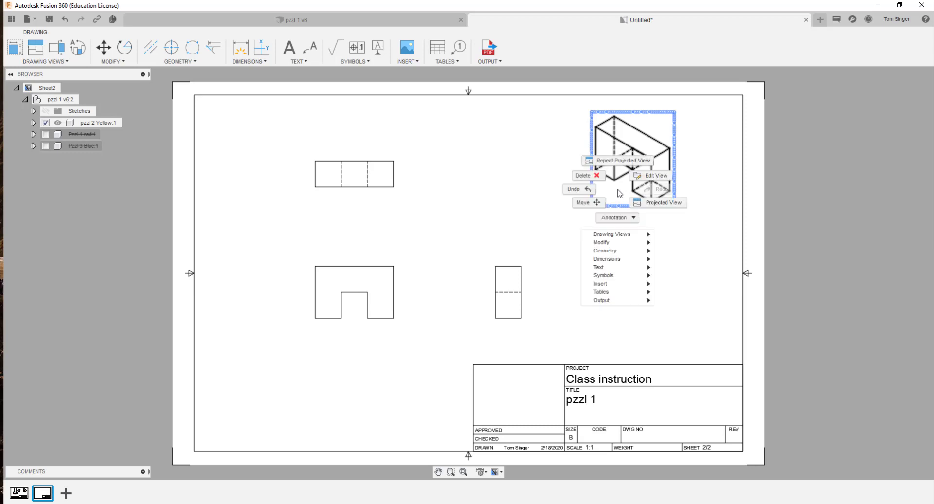
left_click(651, 176)
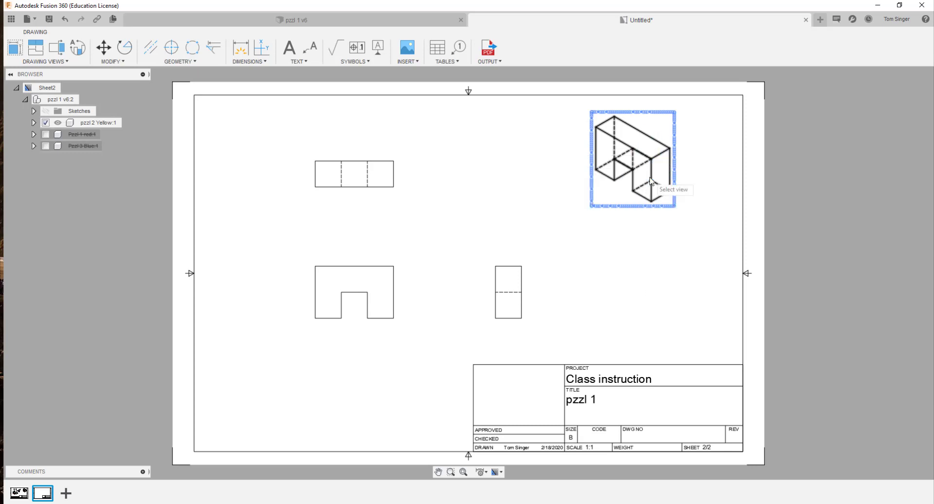
left_click(626, 183)
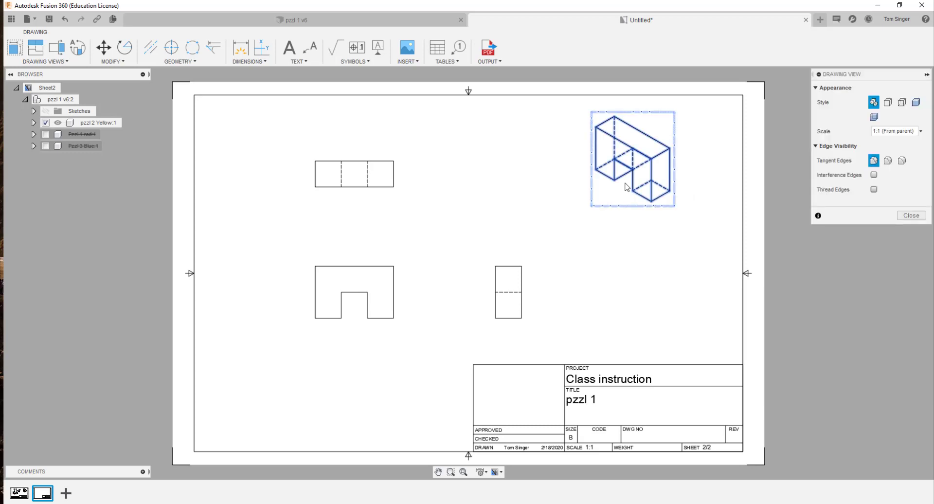
left_click(916, 103)
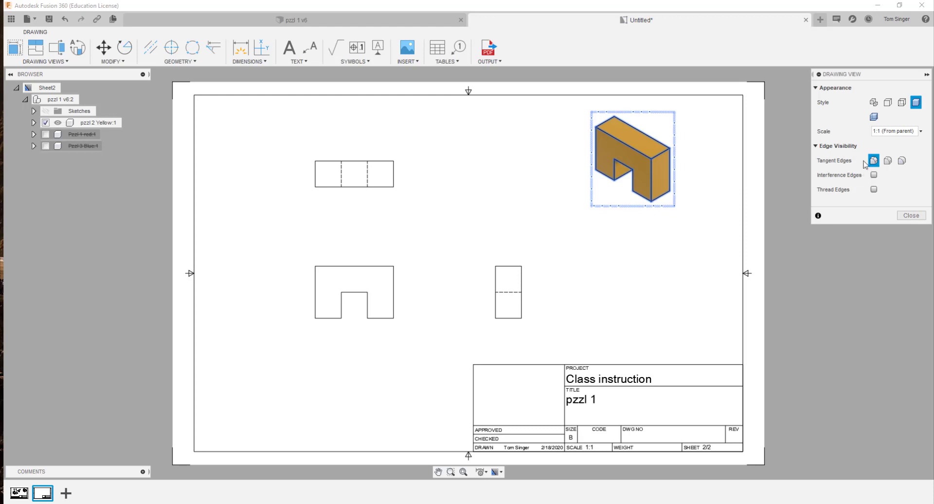
left_click(911, 216)
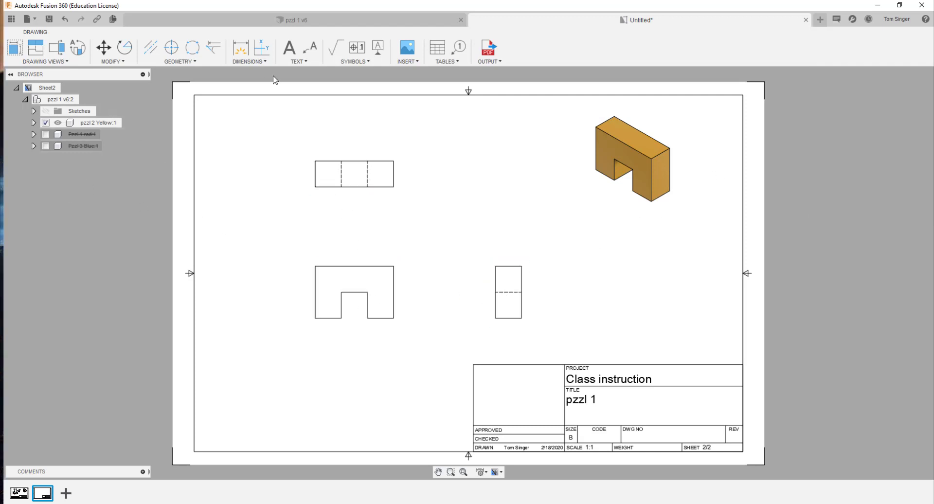
Dimension the height of the upper base view, placing the dimension on its right side
left_click(241, 49)
left_click(314, 174)
left_click(414, 177)
Dimension the U-shaped view's overall width above it and its notch depth to the right
left_click(373, 267)
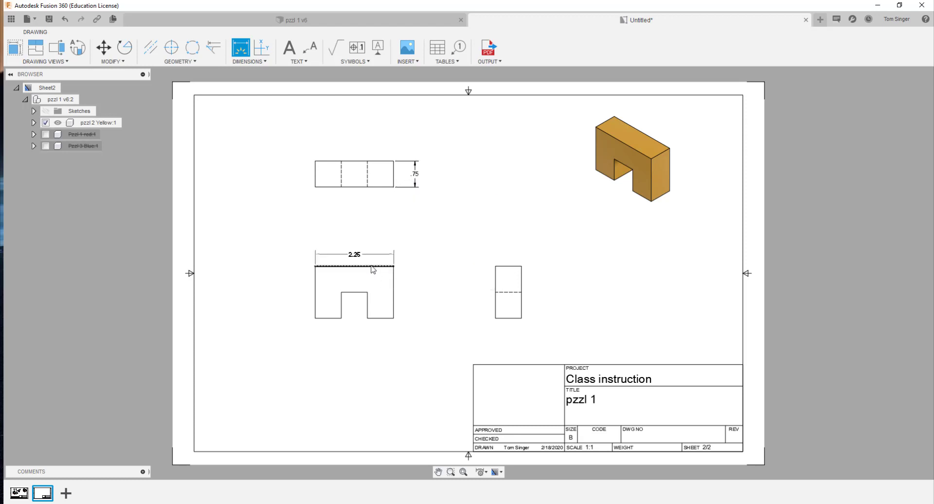
key("Escape")
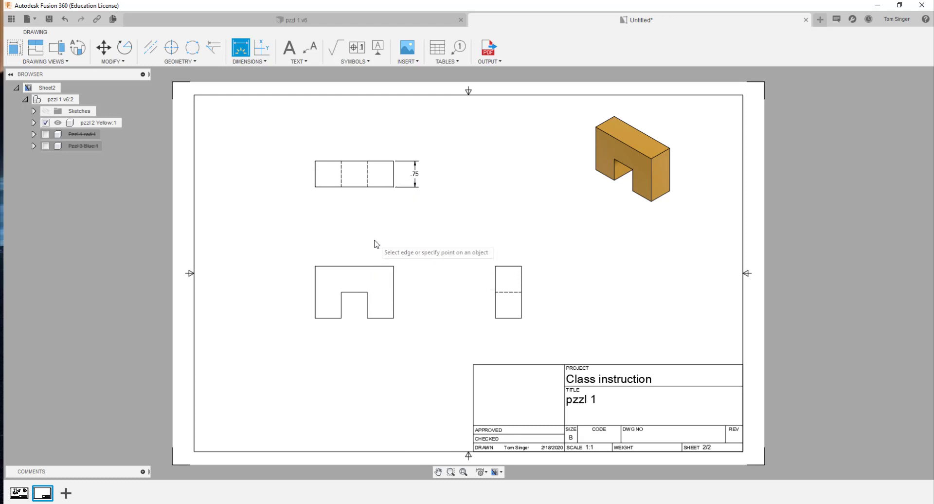
left_click(353, 266)
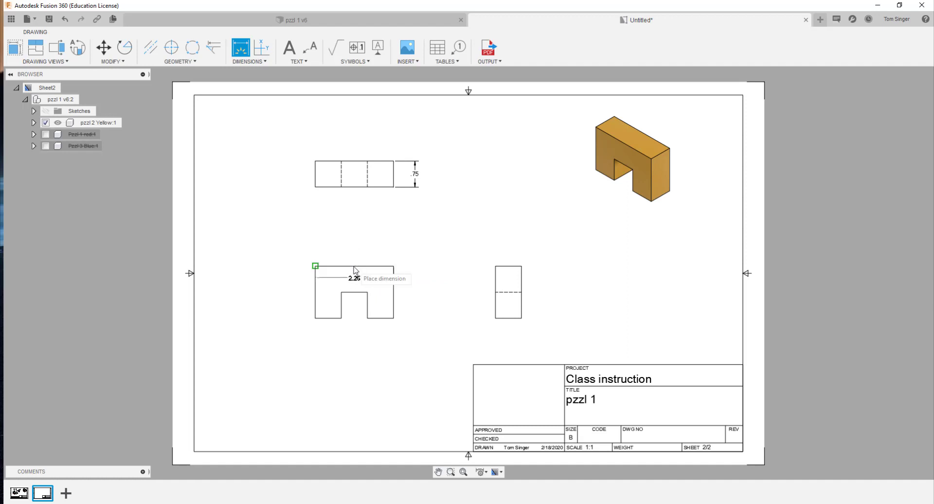
left_click(363, 238)
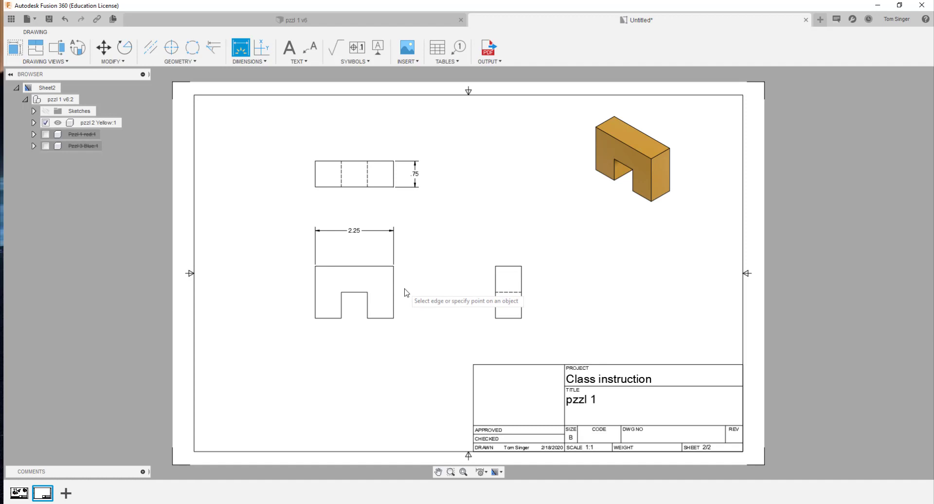
left_click(368, 309)
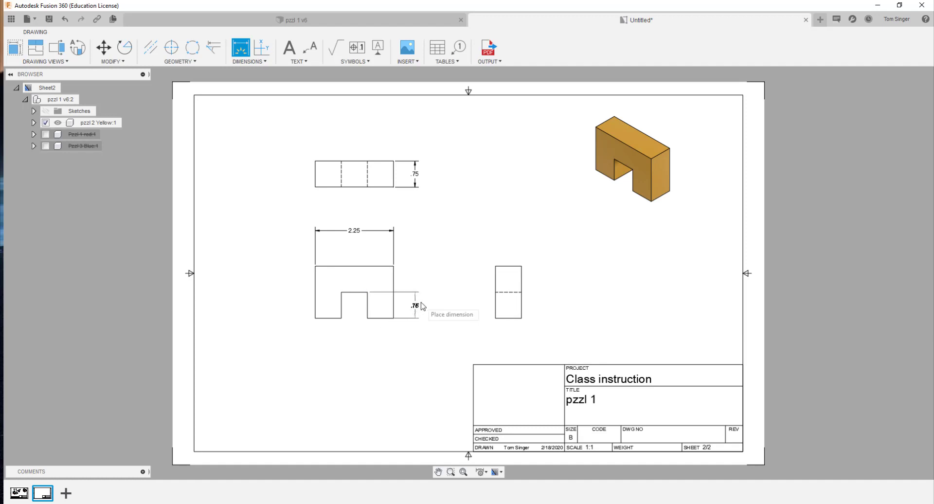
left_click(422, 307)
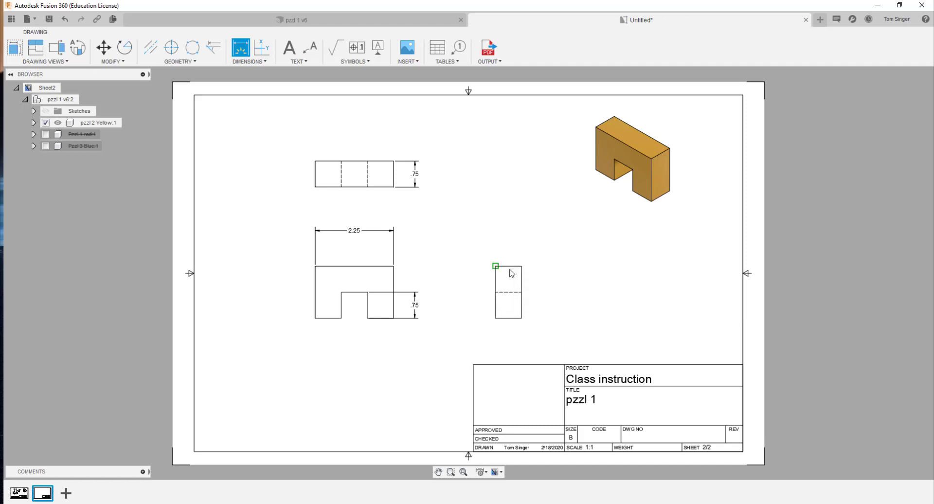
Dimension the side view's overall height on its left and the width of the U-shaped view's left leg below it
left_click(510, 270)
left_click(463, 295)
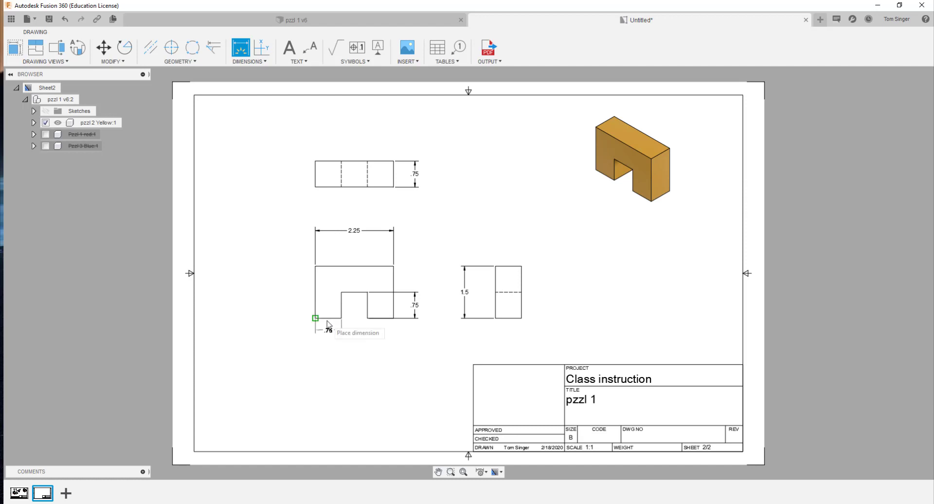
left_click(329, 325)
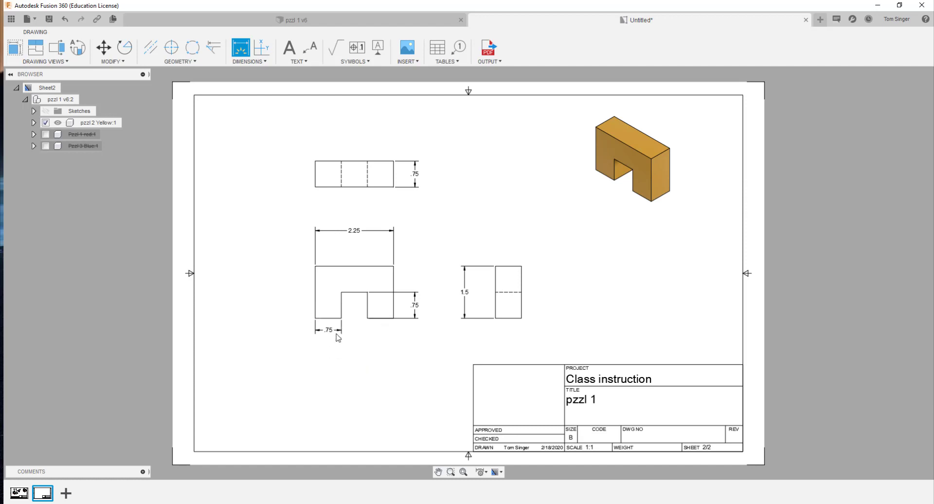
Dimension the width of the U-shaped view's right leg, placing the dimension below it
left_click(368, 319)
left_click(394, 318)
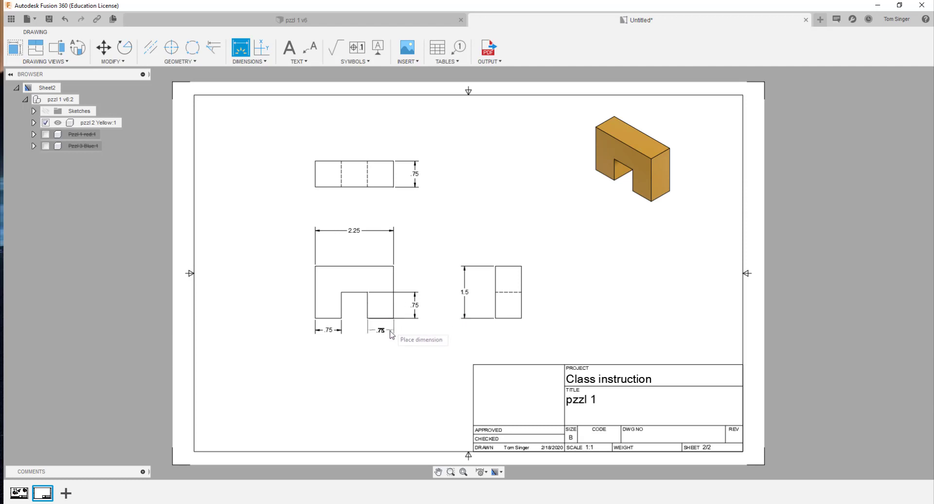
left_click(390, 336)
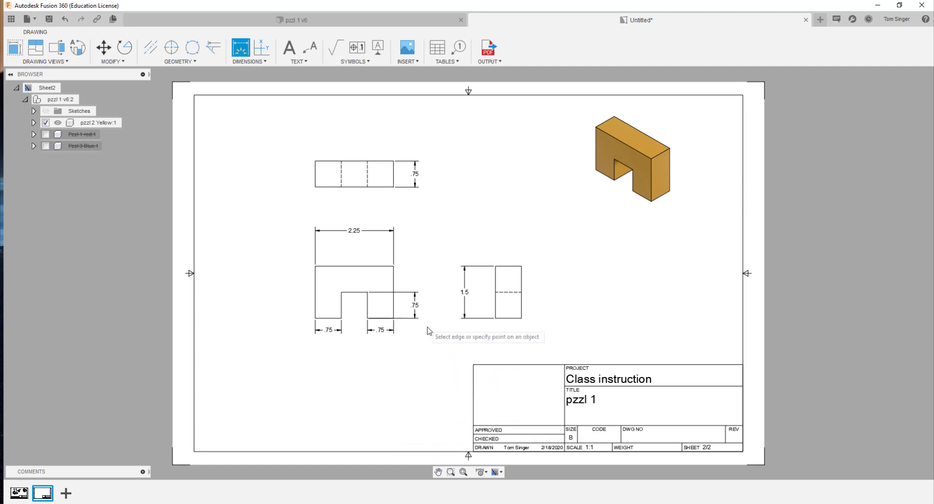
right_click(428, 327)
left_click(455, 327)
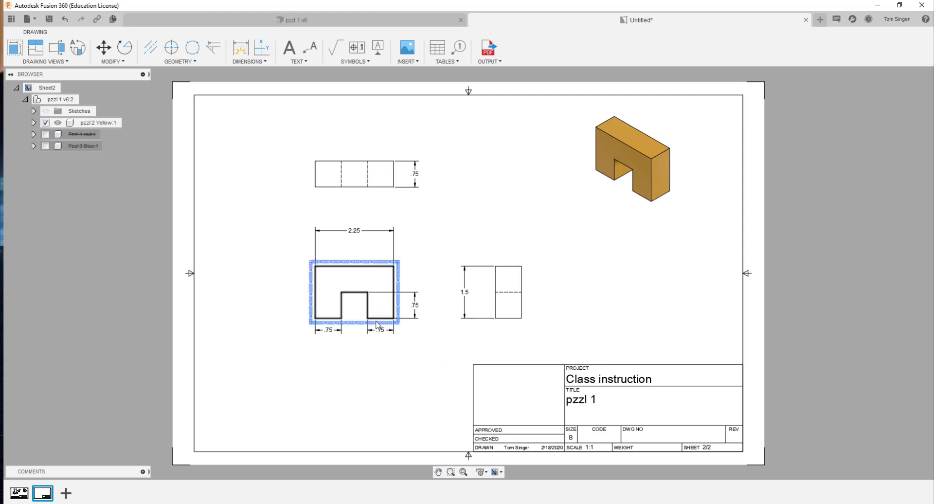
Try to move the notch-depth dimension's lower extension origin to the outer bottom corner of the right leg
left_click(417, 318)
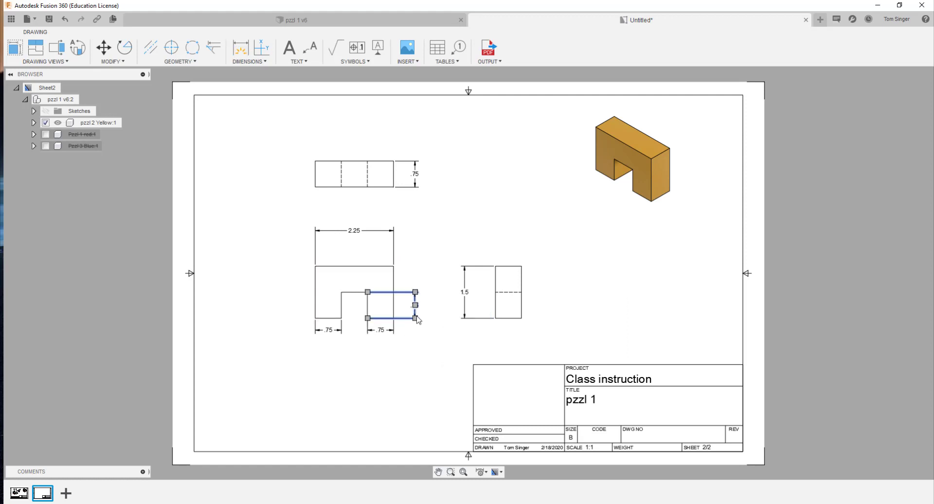
left_click(368, 319)
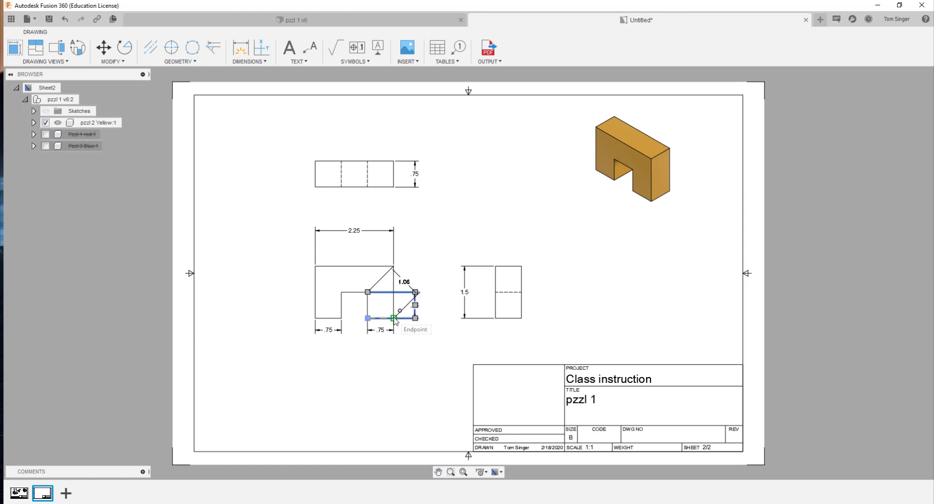
right_click(394, 321)
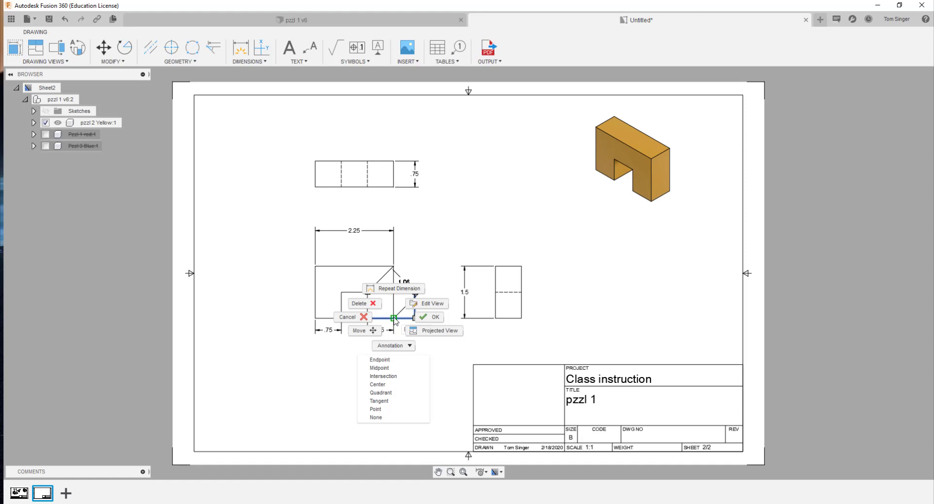
left_click(369, 323)
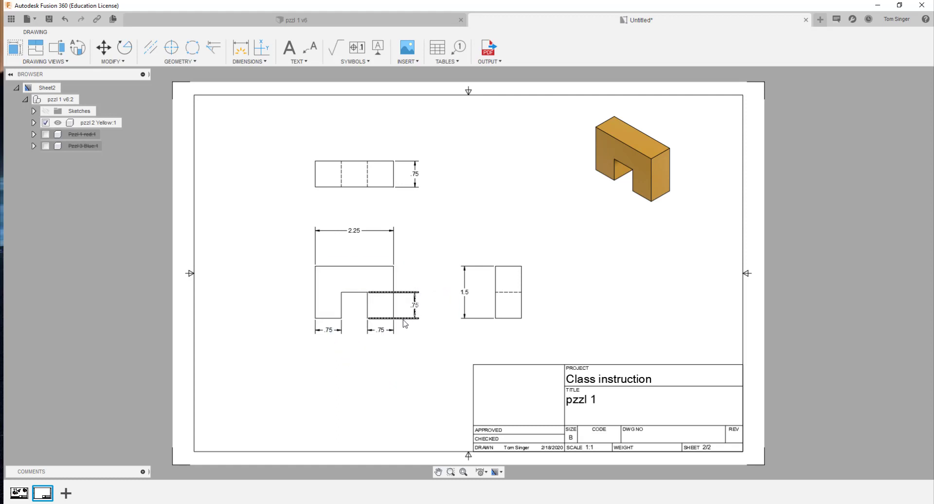
left_click(371, 319)
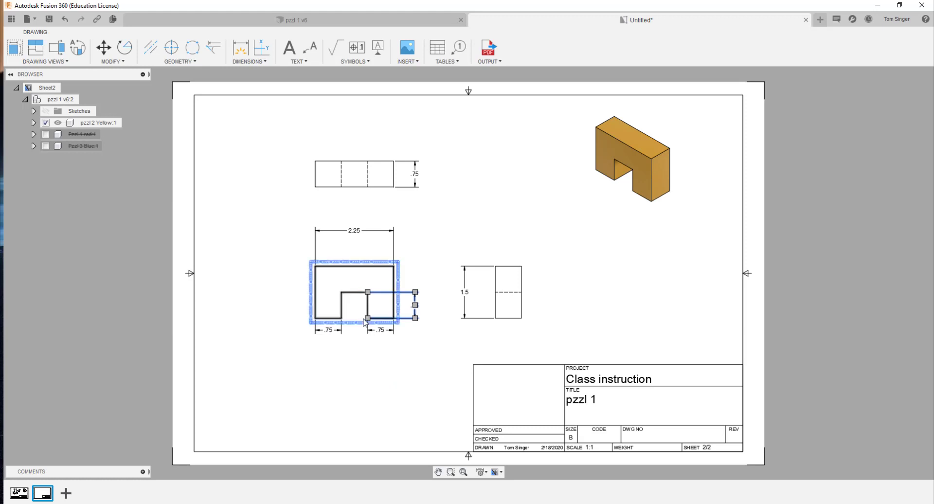
left_click(367, 319)
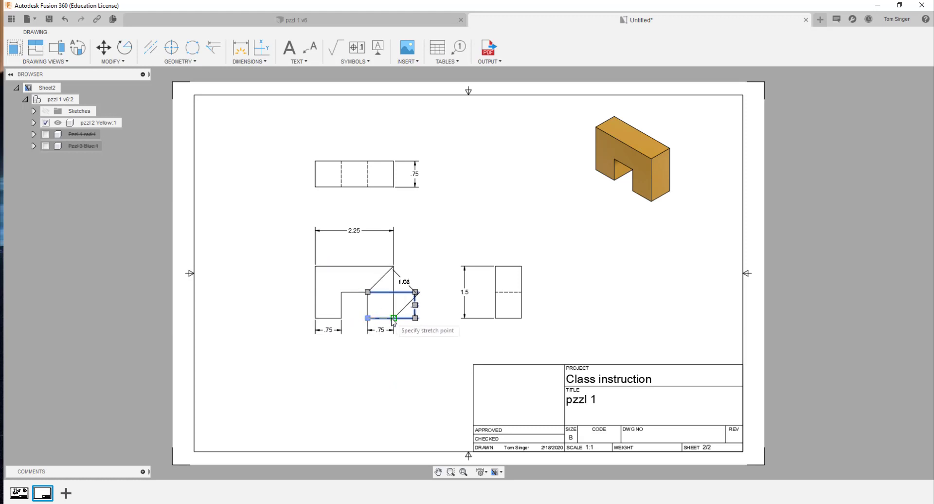
Delete the skewed notch-depth dimension from the U-shaped view
right_click(408, 283)
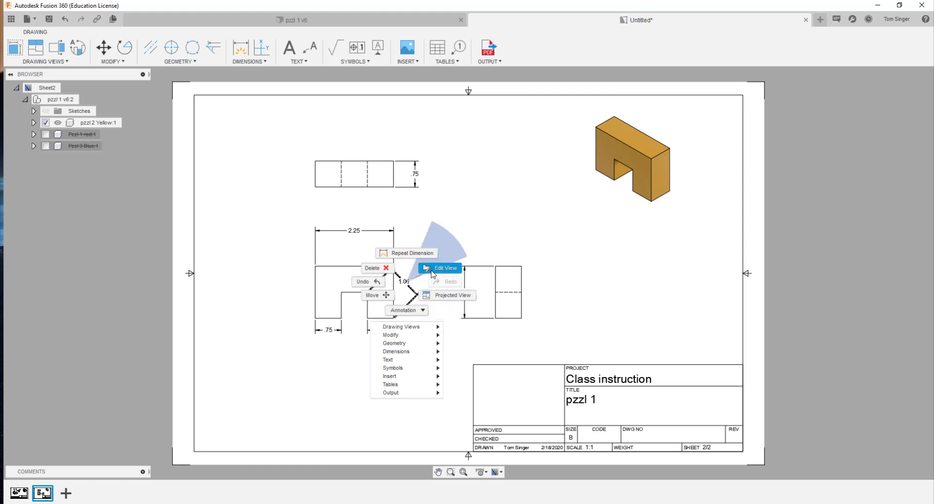
left_click(408, 285)
right_click(408, 285)
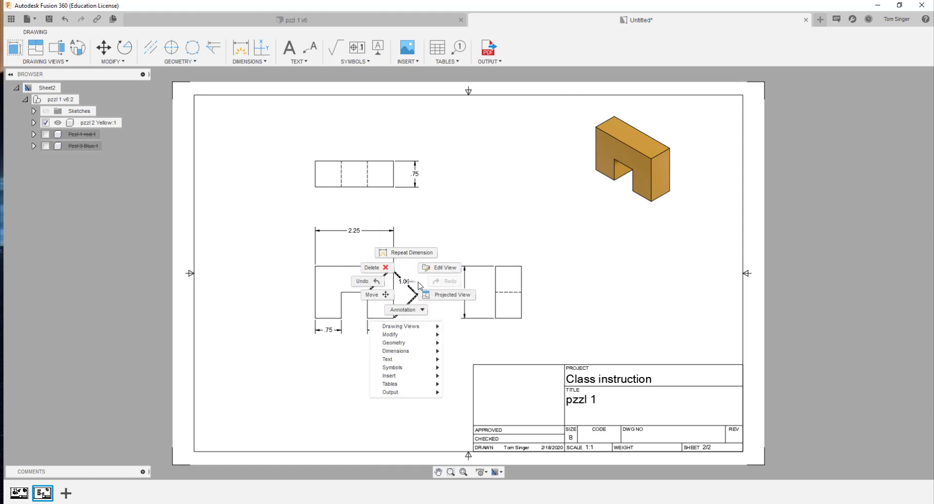
left_click(384, 268)
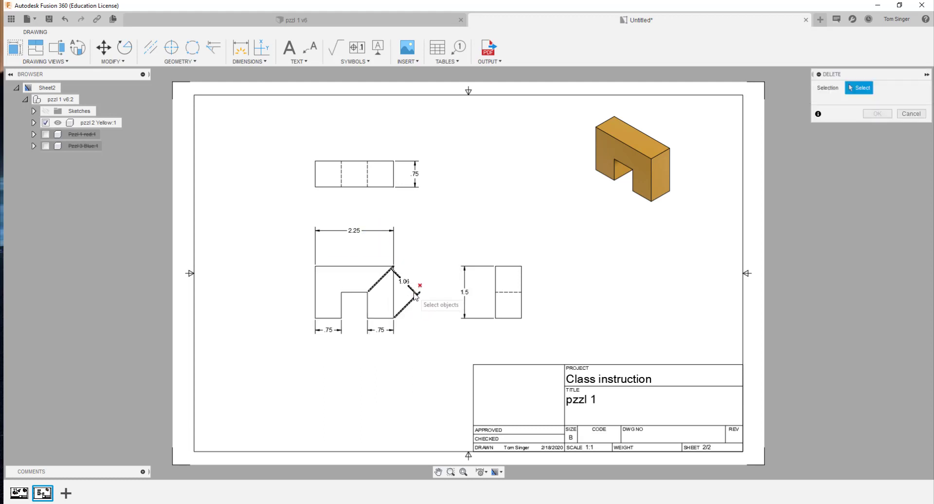
left_click(415, 296)
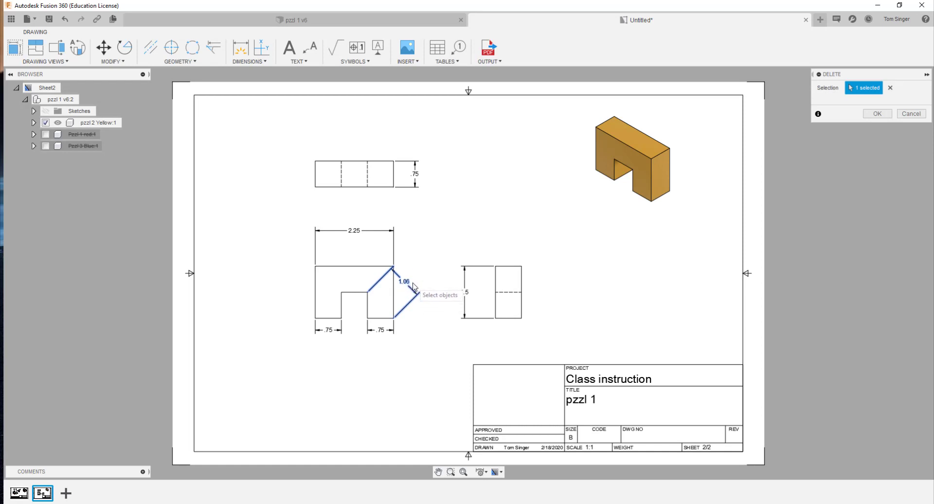
left_click(878, 113)
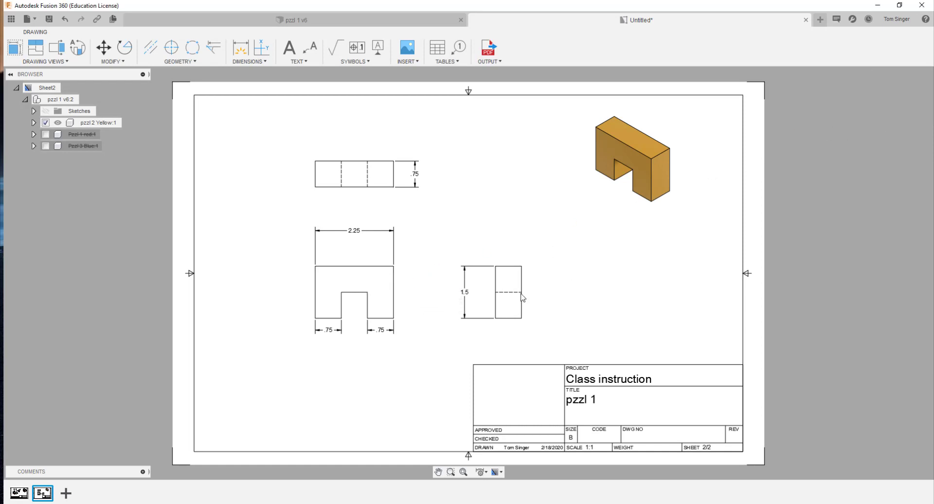
Dimension the notch depth from the right leg's outer bottom corner to the notch's upper corner, placing it to the view's right
left_click(237, 54)
left_click(394, 318)
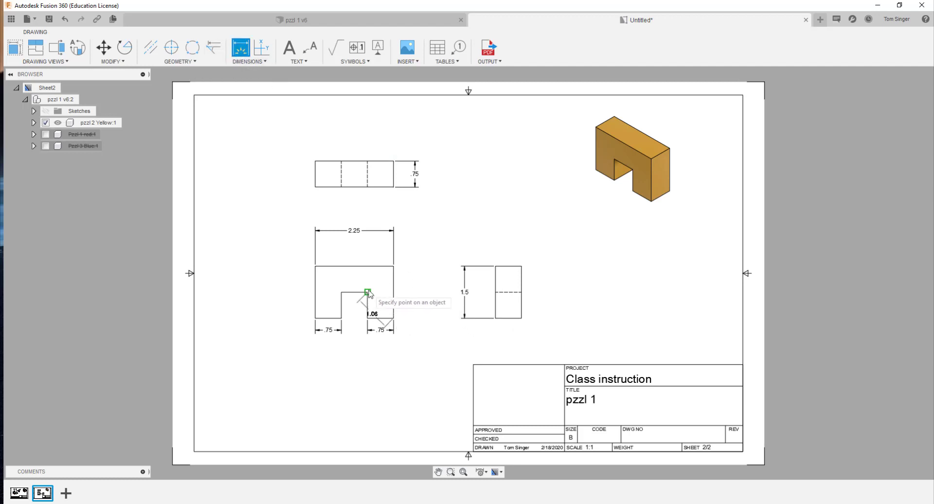
left_click(369, 292)
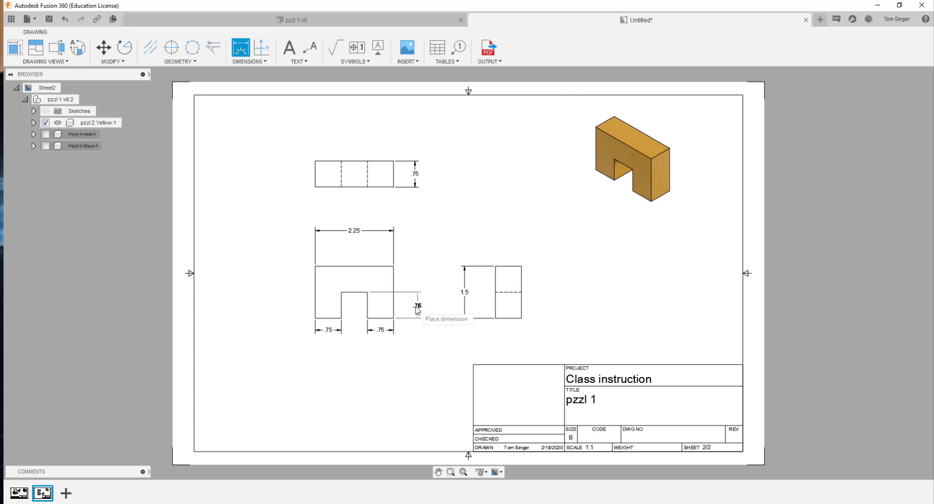
left_click(418, 311)
scroll(405, 316, "up", 1)
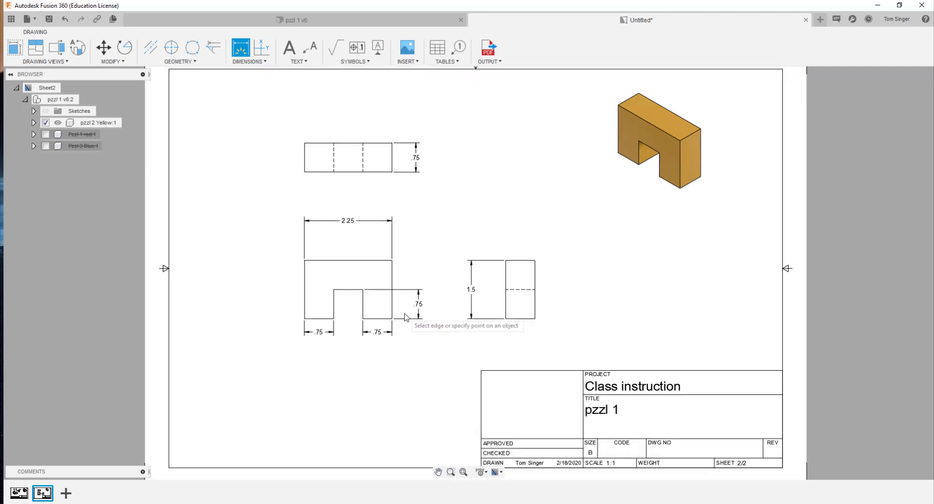
scroll(405, 317, "up", 5)
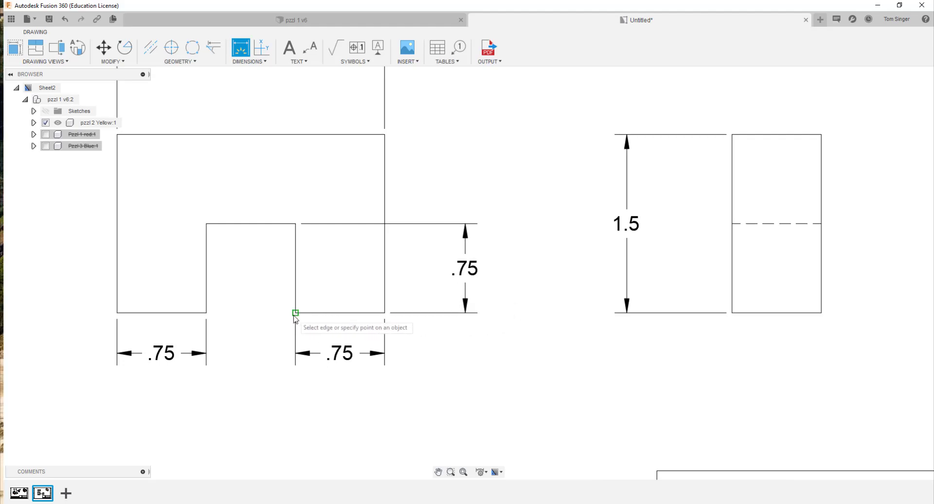
left_click(296, 260)
key("Escape")
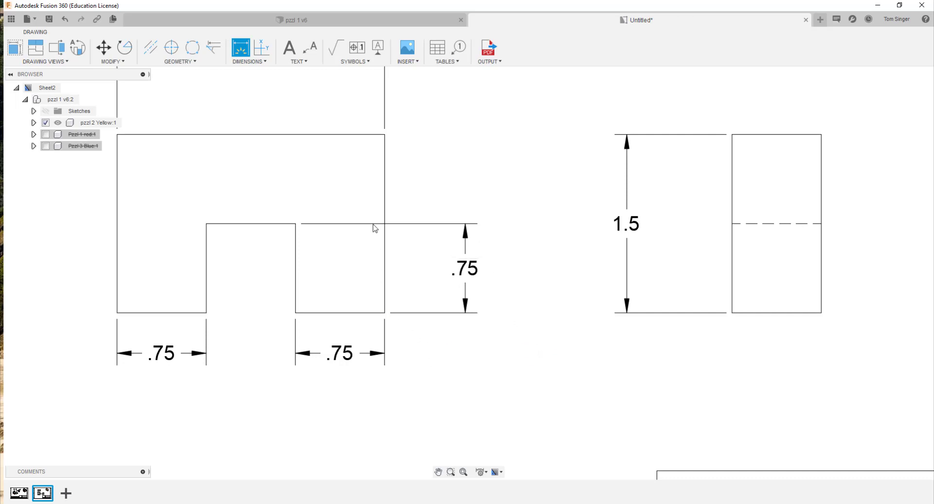
scroll(429, 289, "up", 1)
scroll(409, 292, "down", 3)
scroll(408, 294, "down", 5)
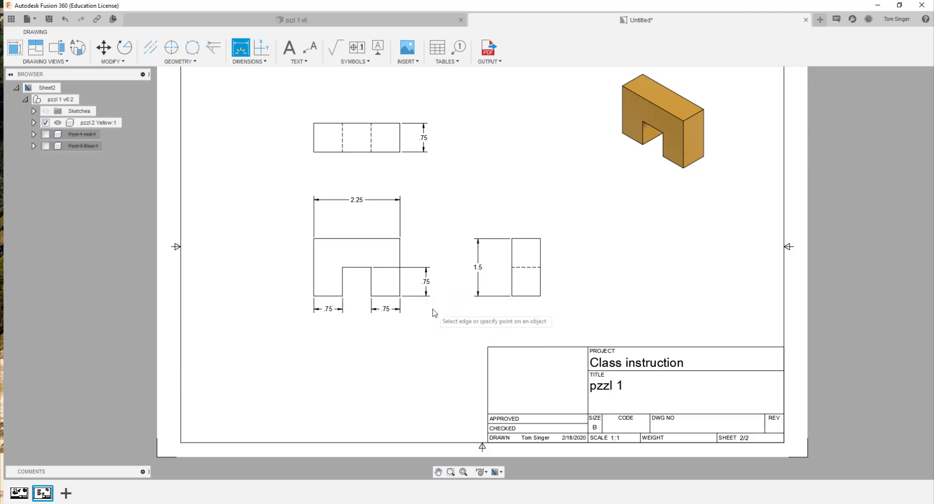
Add a third sheet and place a front base view of the model left of the sheet's centre
left_click(66, 494)
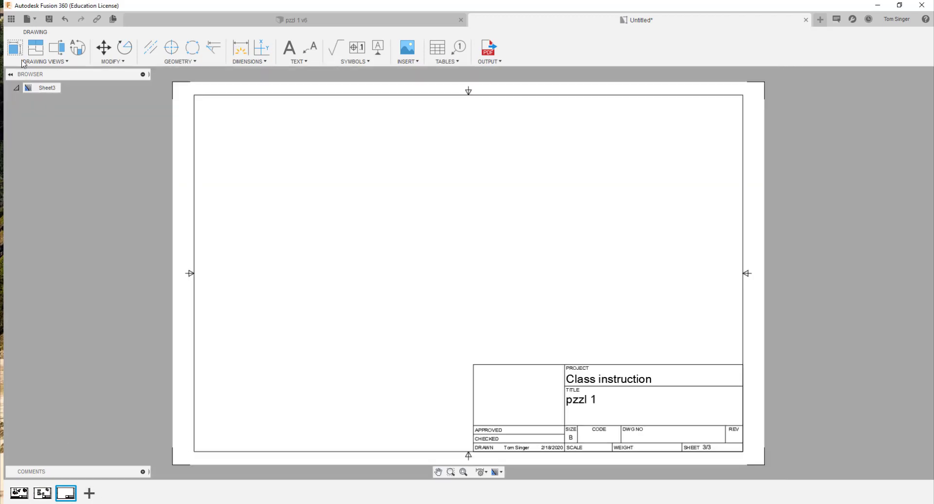
left_click(14, 47)
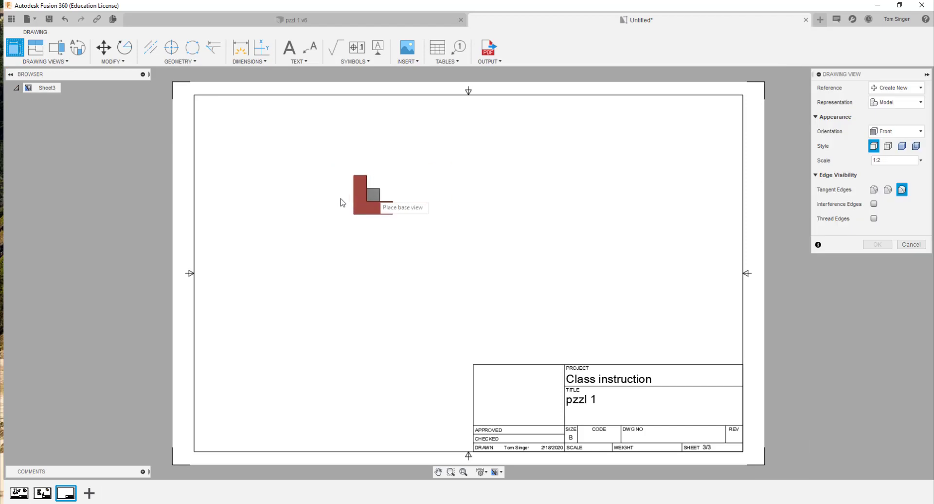
left_click(375, 274)
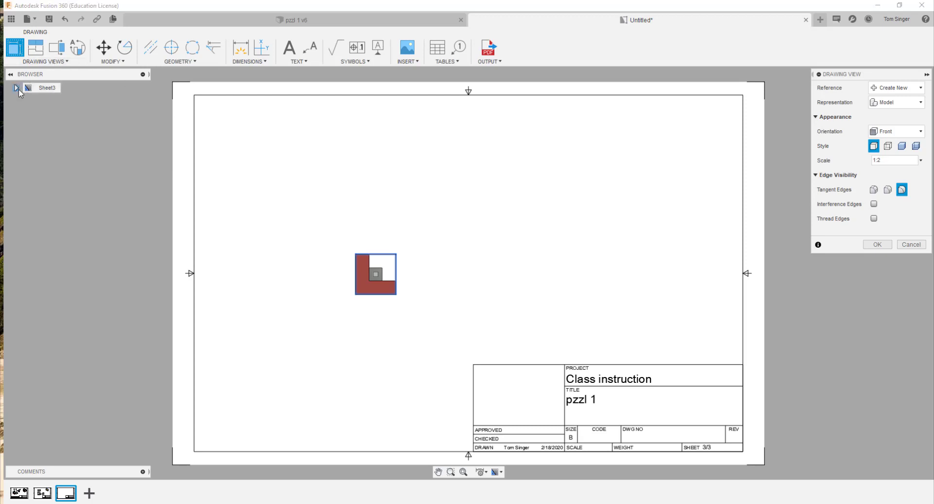
Give the base view visible and hidden edges at 1:1 scale, and suppress the pzzl 2 Yellow and Pzzl 3 Blue components
left_click(887, 147)
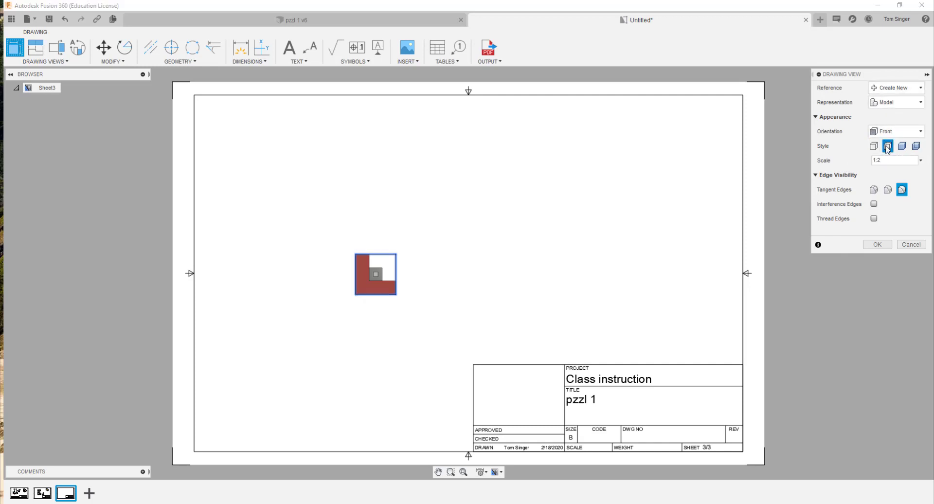
left_click(921, 161)
left_click(898, 43)
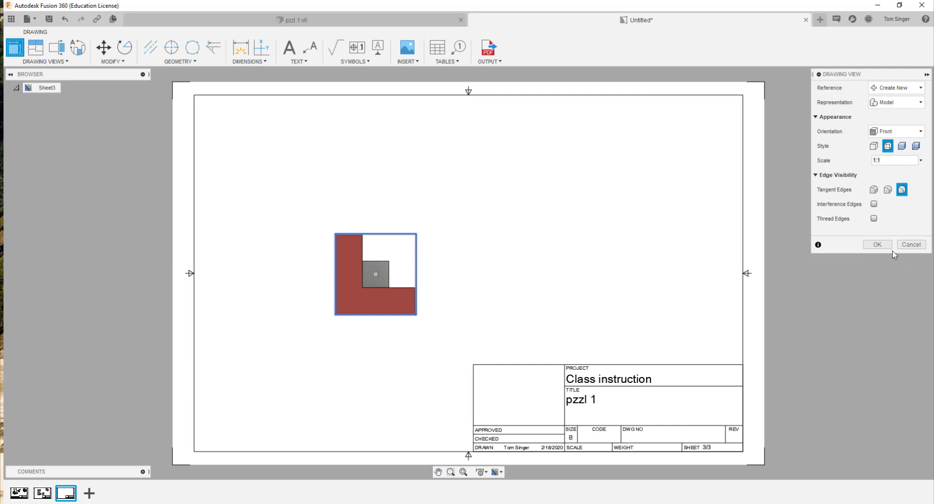
left_click(878, 245)
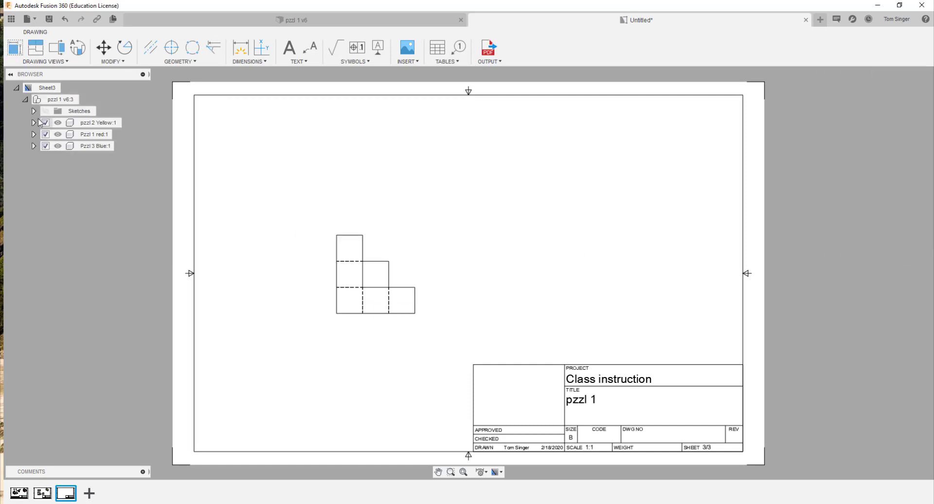
left_click(45, 122)
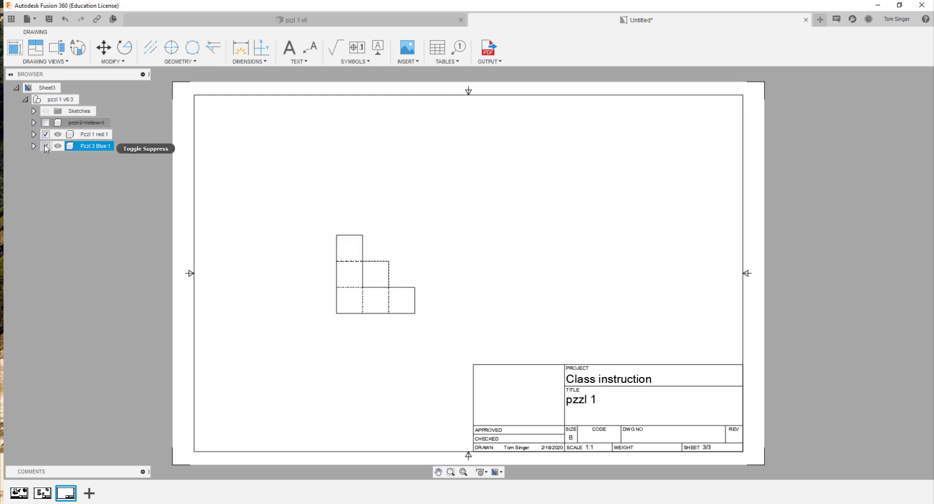
left_click(45, 146)
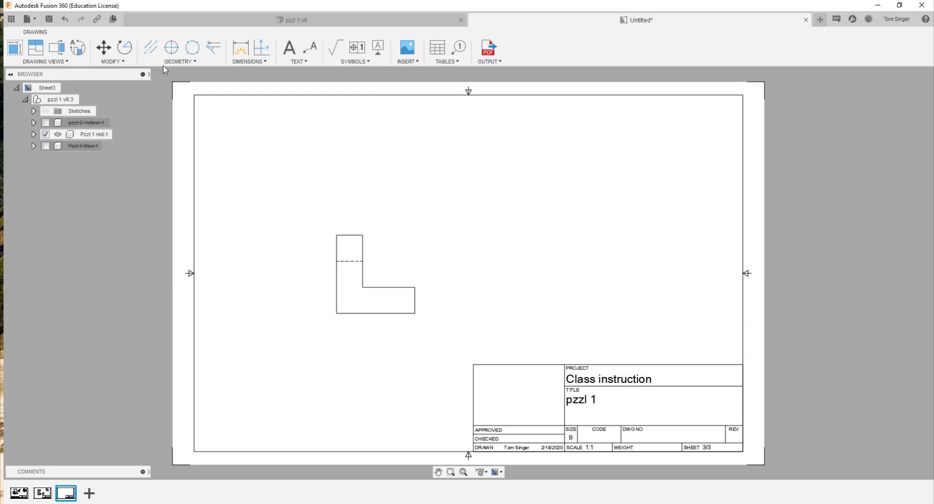
Project the red piece's base view into a side view to its right, a top view above and an isometric view at the upper right
left_click(40, 50)
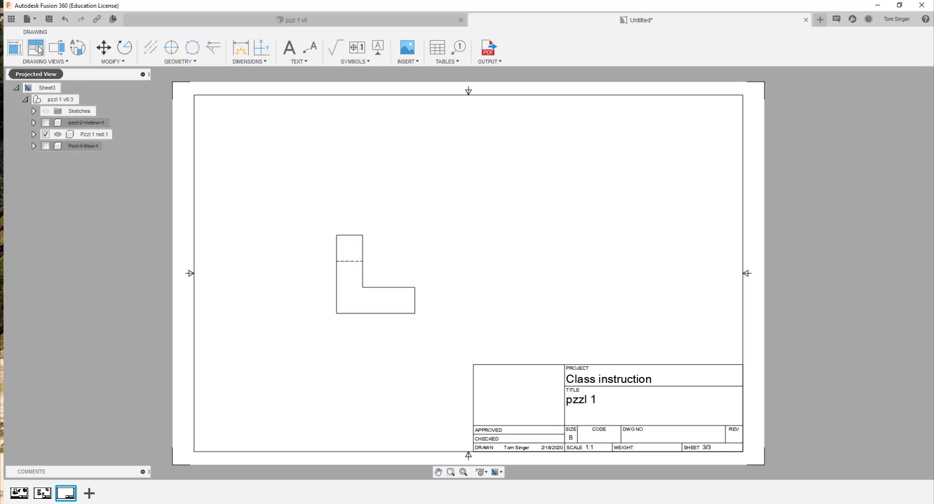
left_click(408, 294)
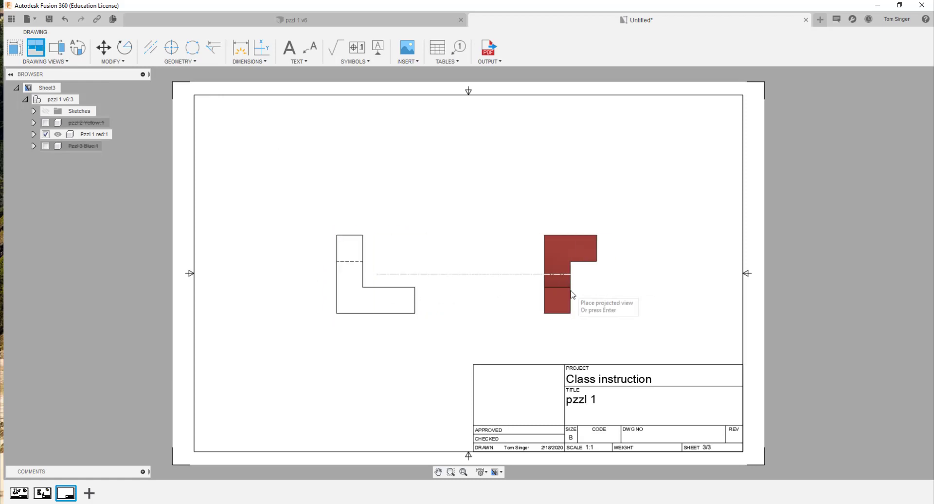
left_click(560, 295)
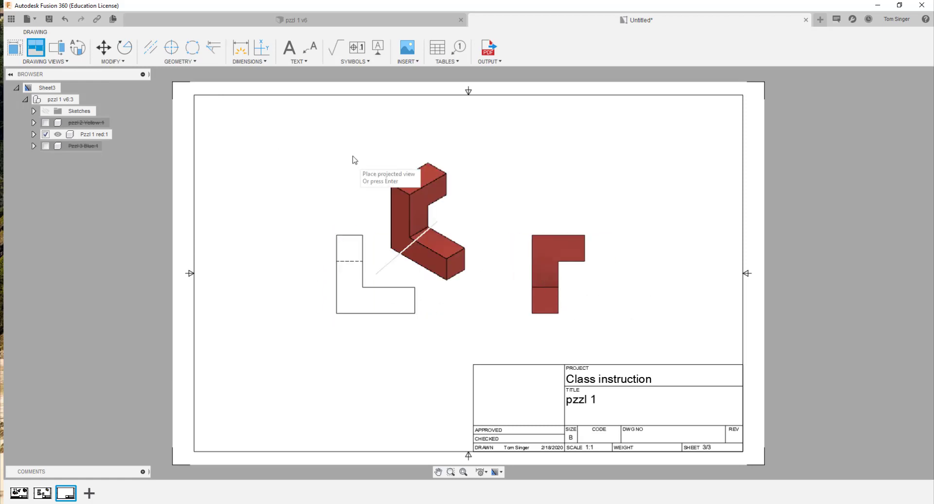
left_click(351, 141)
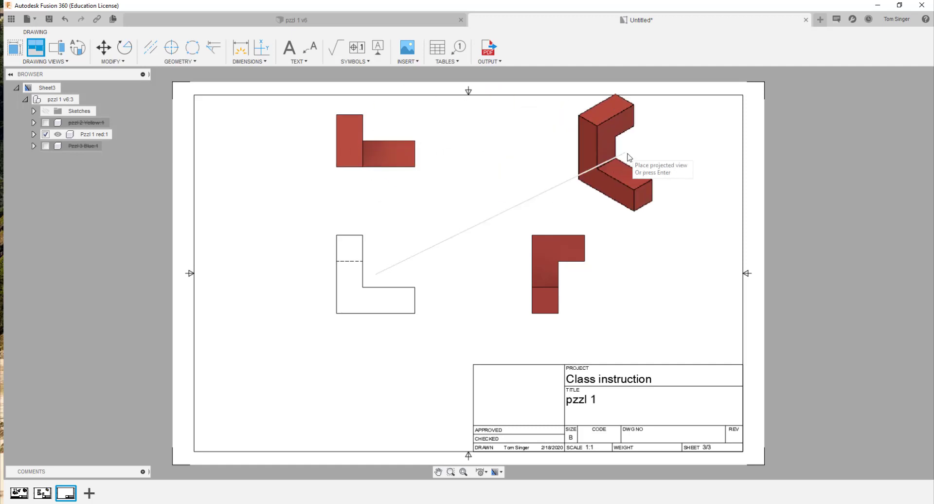
right_click(686, 175)
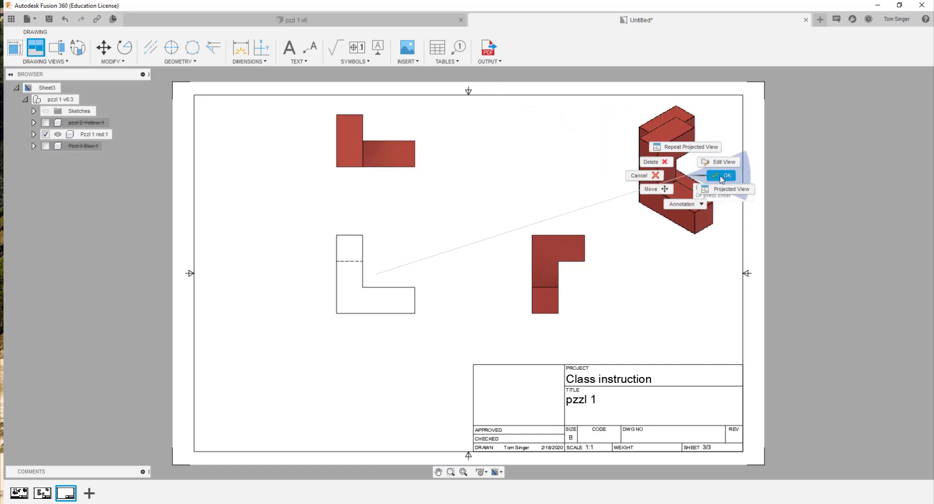
left_click(722, 176)
Edit the isometric view of the red piece and set its style to Shaded
right_click(673, 173)
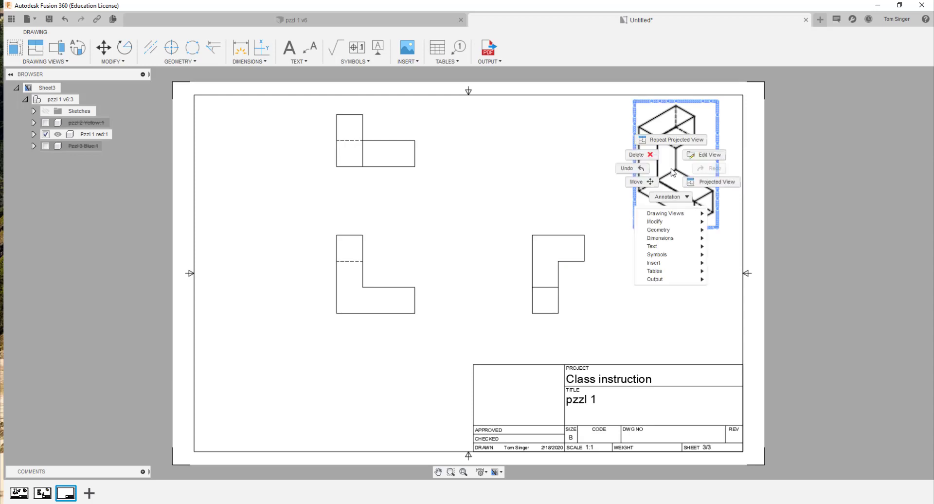
left_click(709, 157)
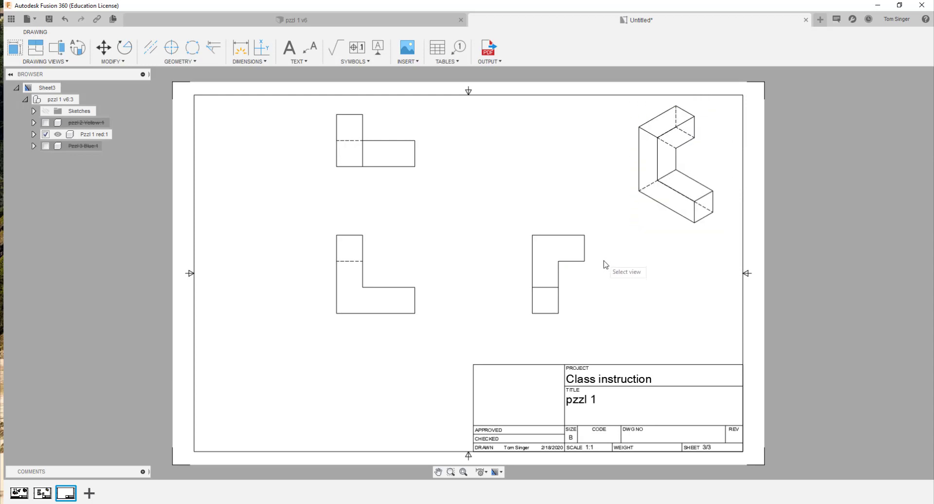
left_click(670, 193)
double_click(639, 227)
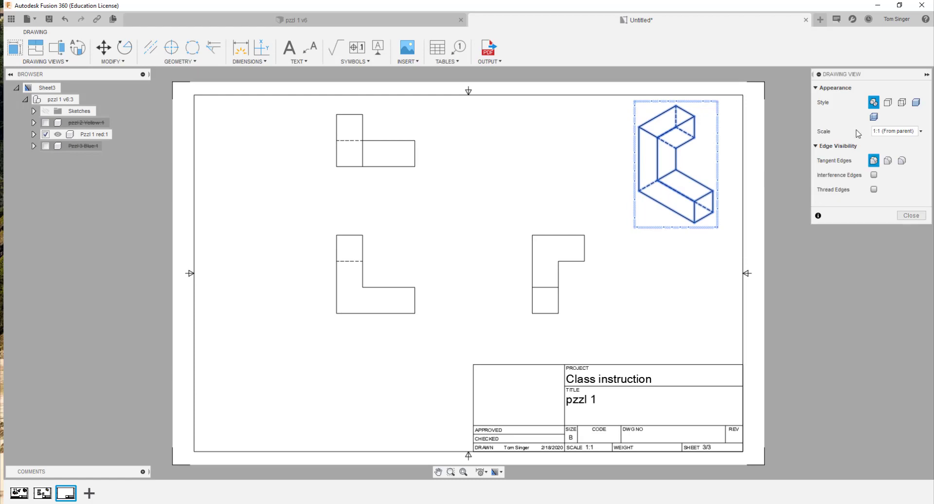
left_click(919, 107)
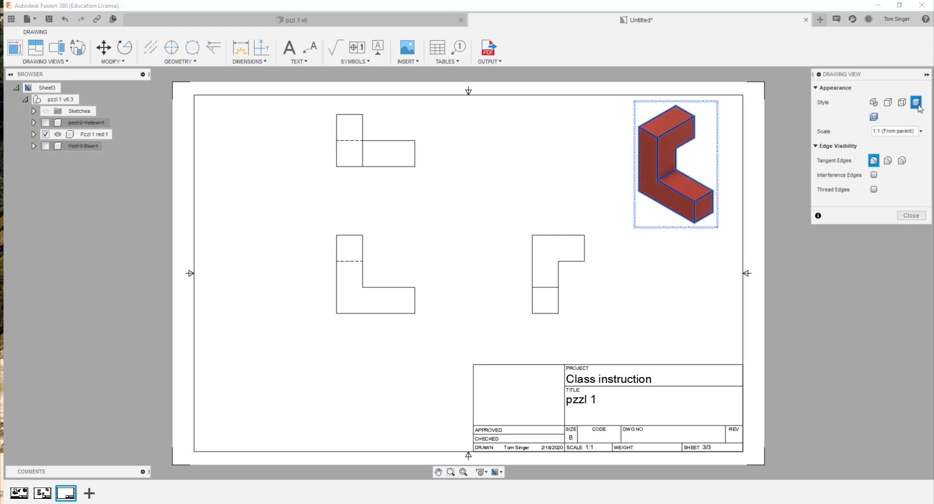
left_click(911, 216)
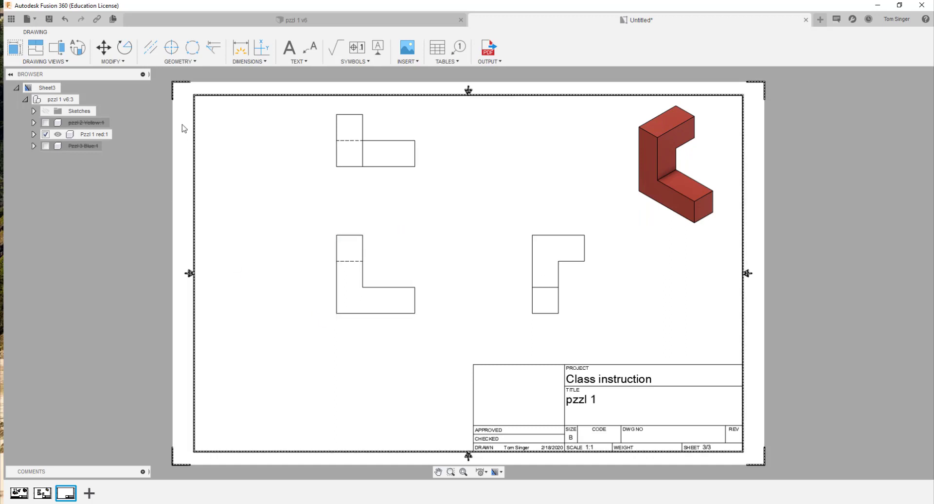
Dimension the upright leg's width above the front view and the piece's overall length below the top view
left_click(241, 49)
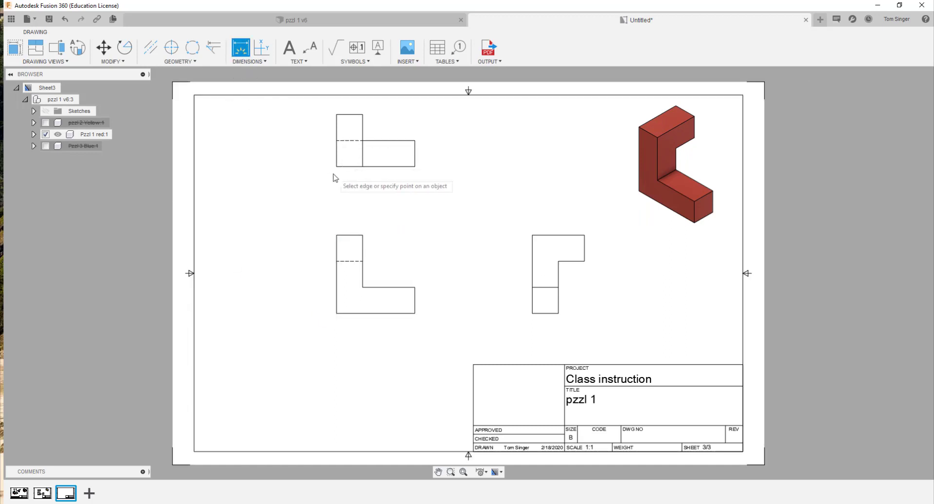
left_click(337, 235)
left_click(363, 236)
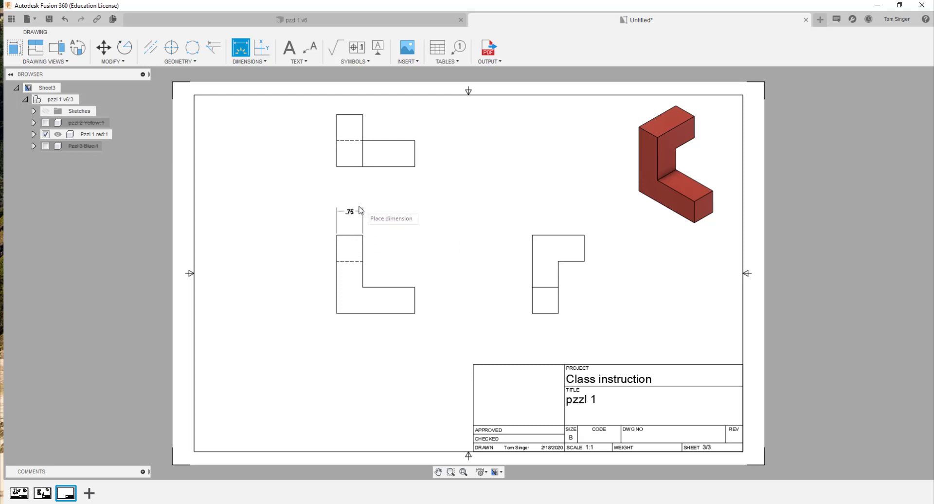
left_click(357, 212)
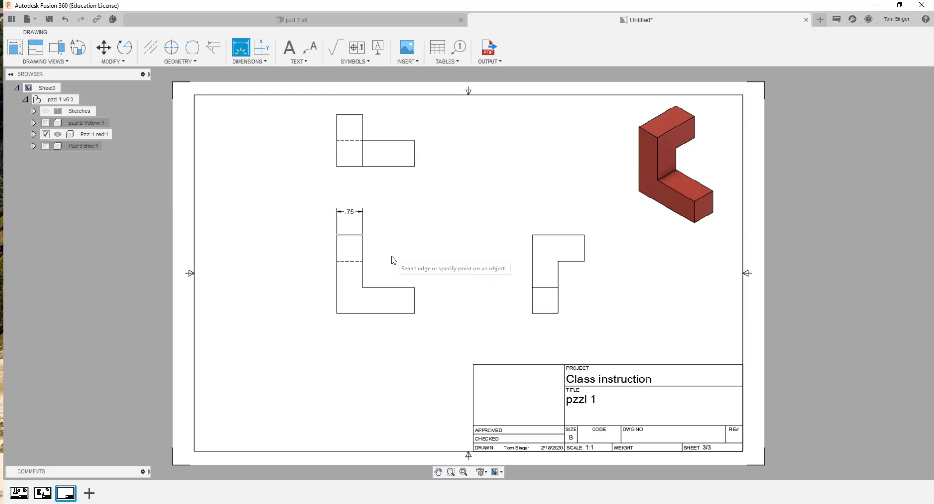
left_click(337, 167)
left_click(415, 167)
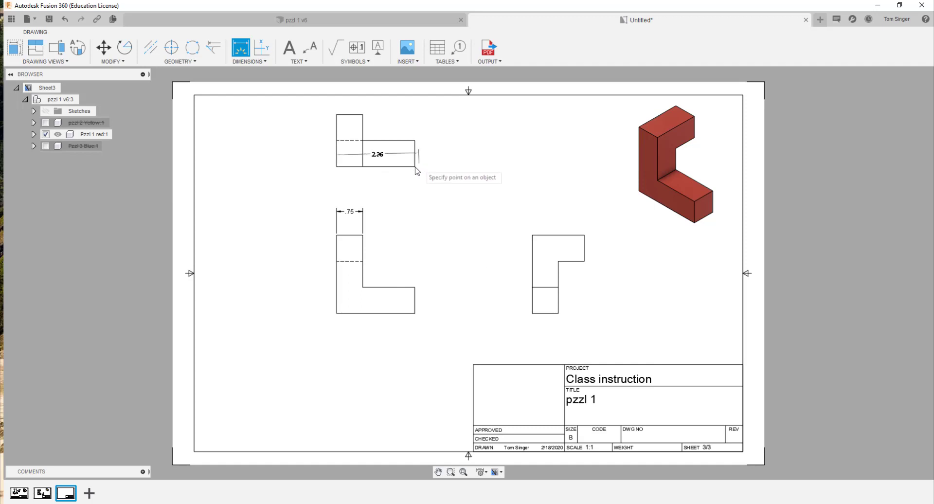
left_click(406, 203)
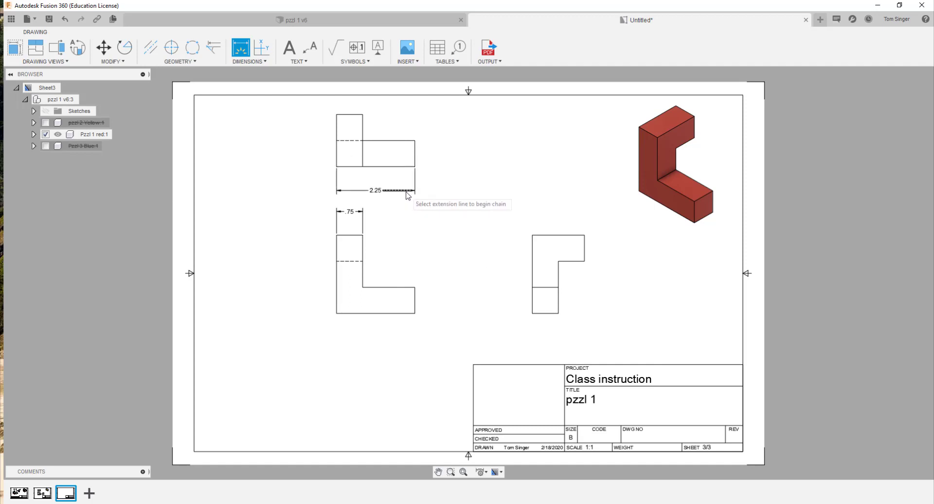
Dimension the horizontal leg's thickness at its free end, placing it to the right of the front view
left_click(416, 314)
left_click(416, 287)
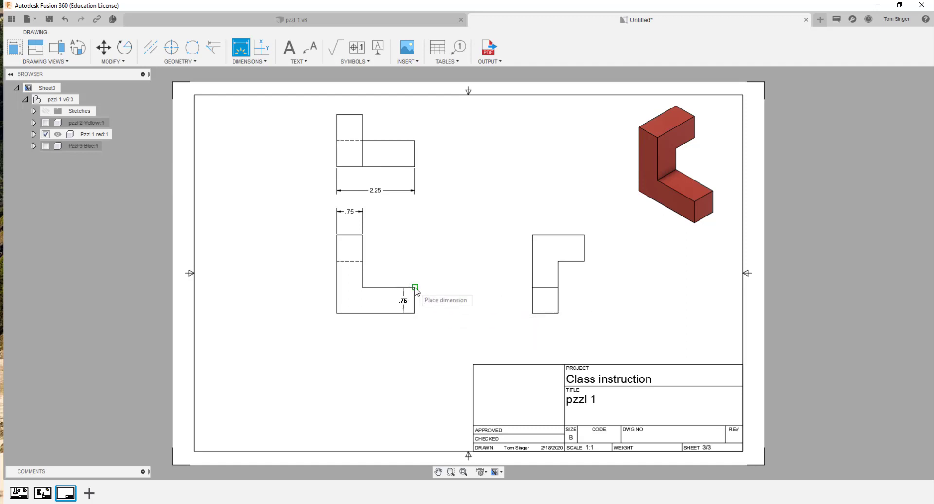
left_click(440, 296)
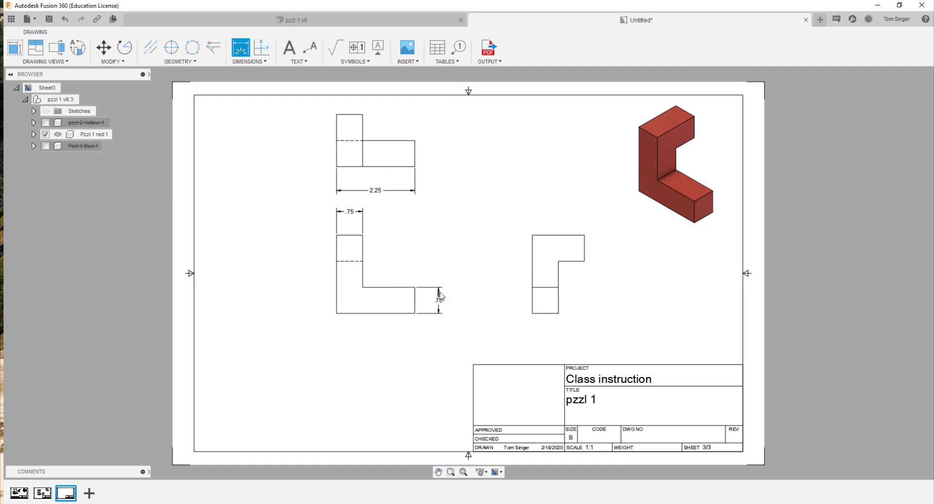
left_click(416, 314)
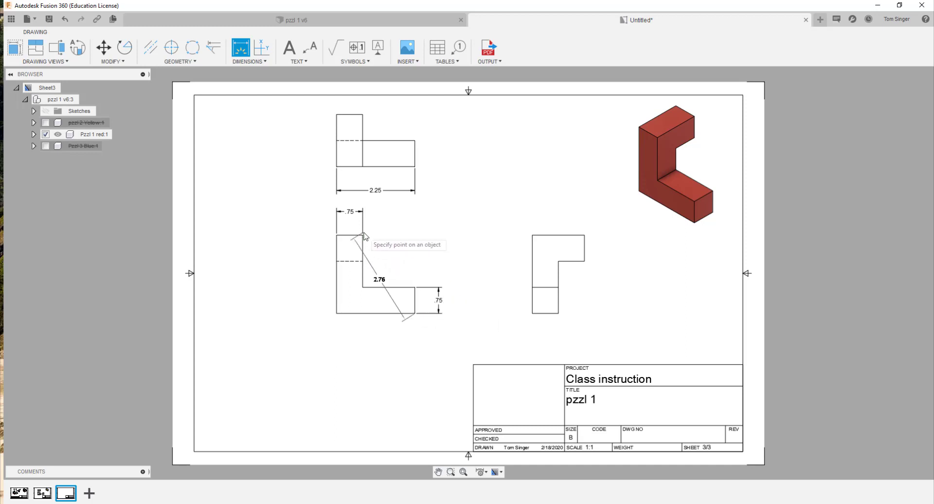
key("Escape")
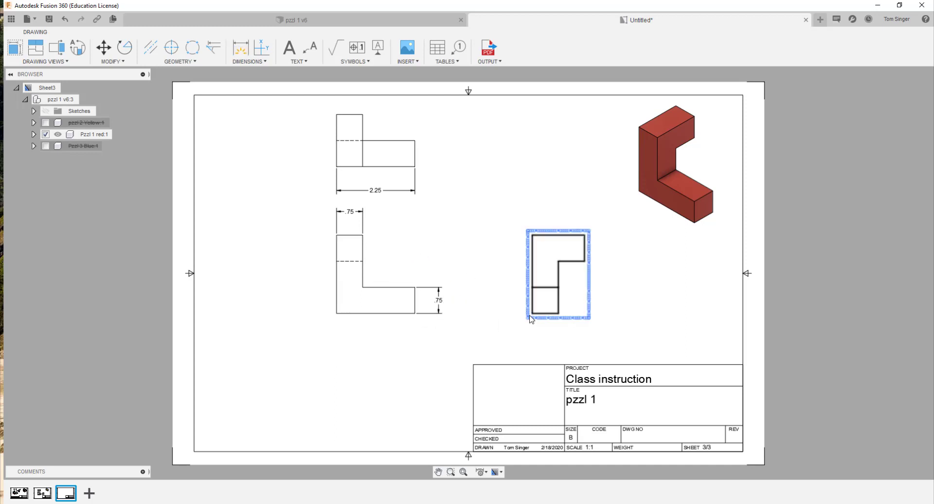
Dimension the side view's overall height to its left and its top edge's full width above it
left_click(240, 48)
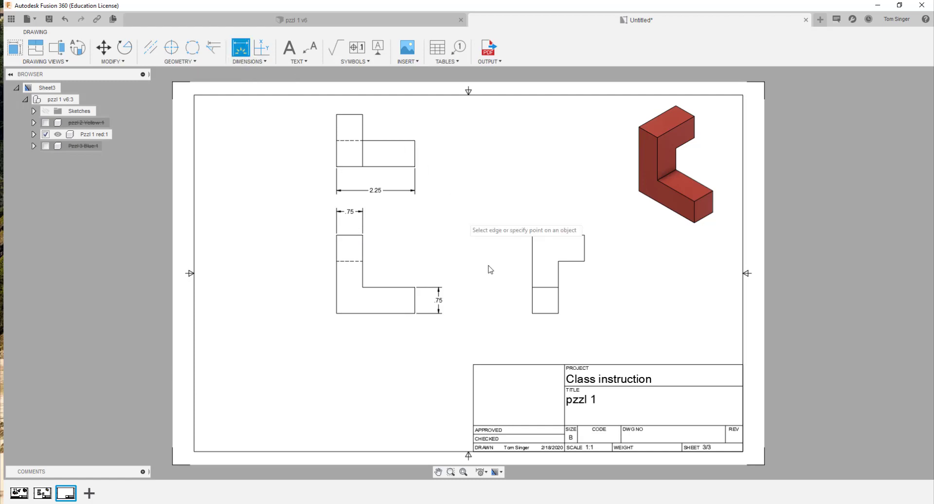
left_click(532, 314)
left_click(533, 236)
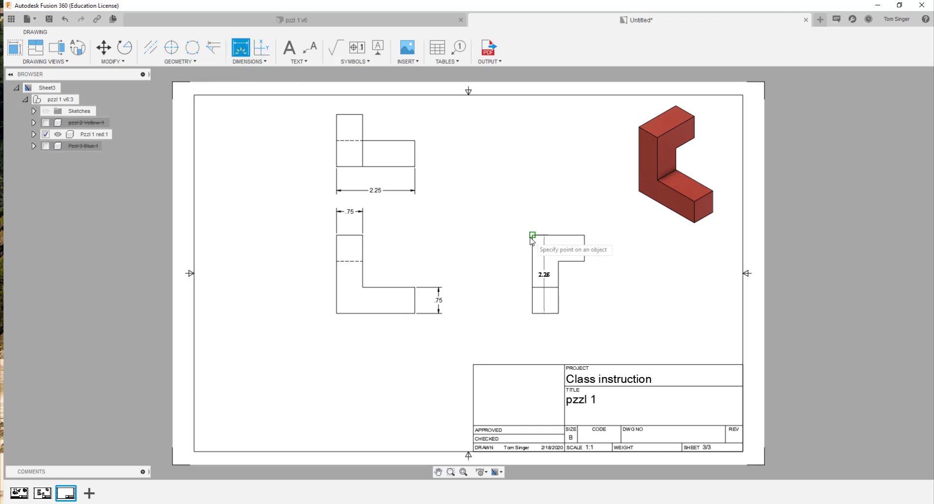
left_click(496, 263)
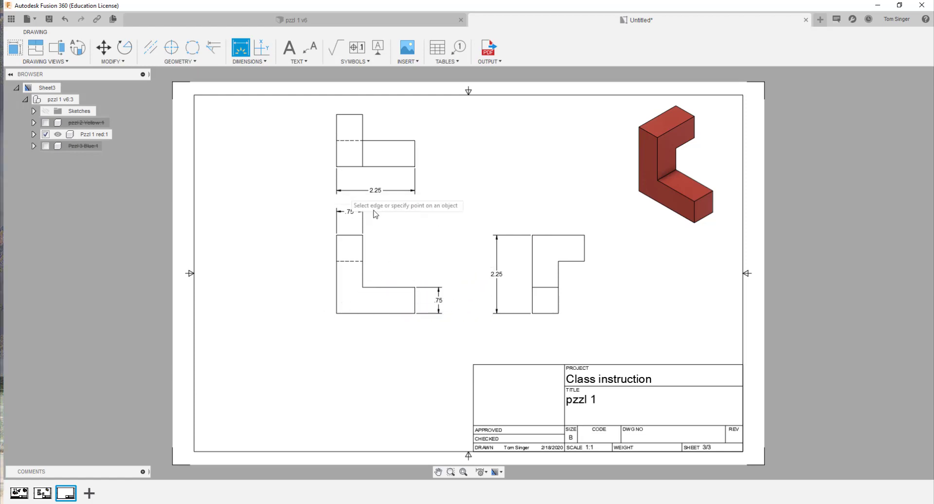
left_click(389, 318)
key("Escape")
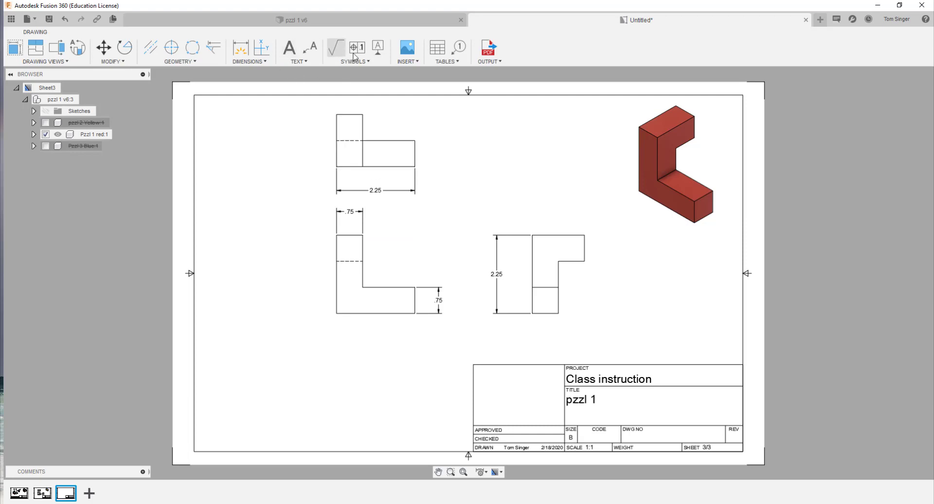
left_click(240, 47)
left_click(564, 236)
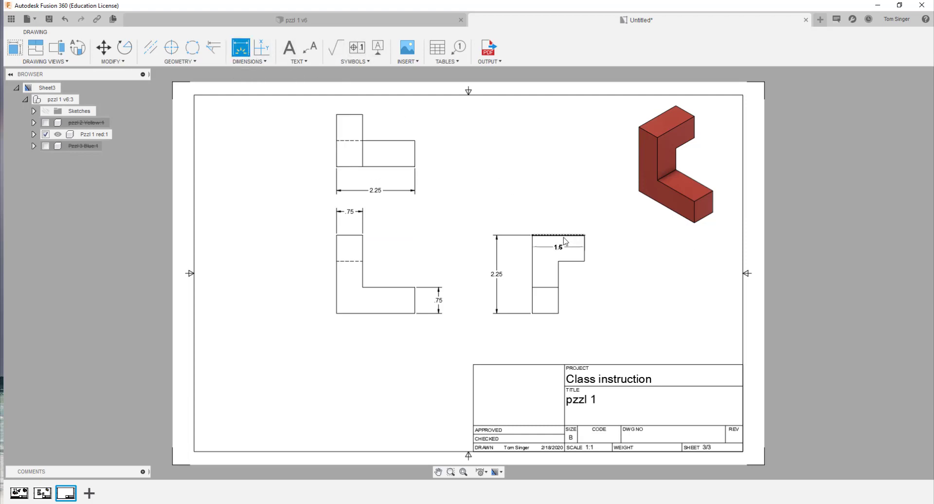
left_click(565, 210)
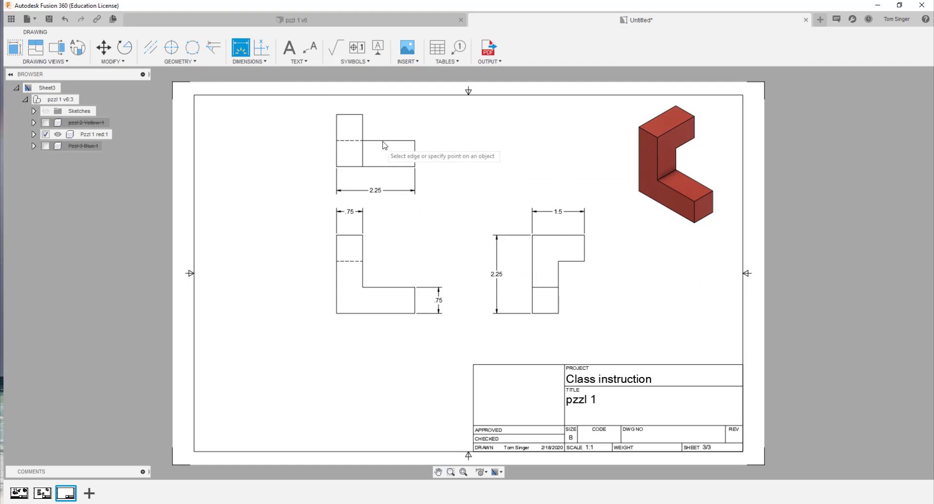
Dimension the step depth to the right of the top view and the bottom edge's width below the side view
left_click(362, 115)
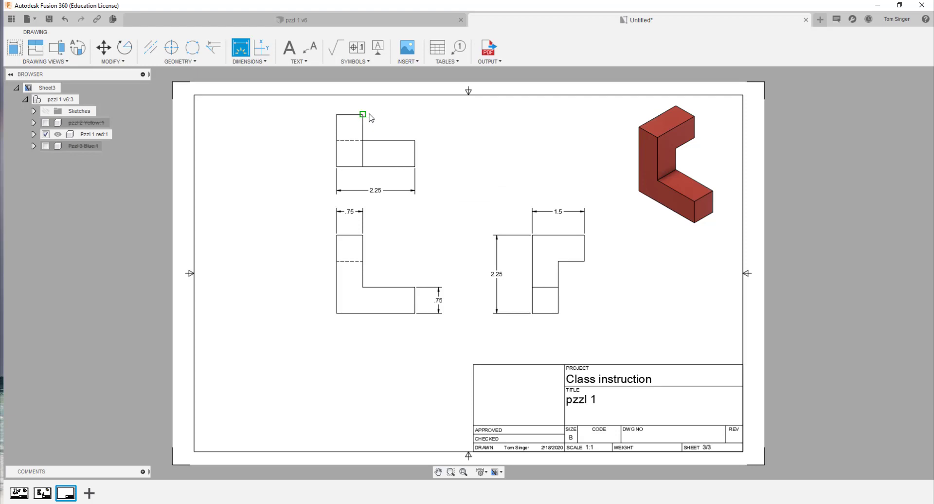
left_click(415, 141)
left_click(435, 136)
left_click(545, 314)
left_click(546, 334)
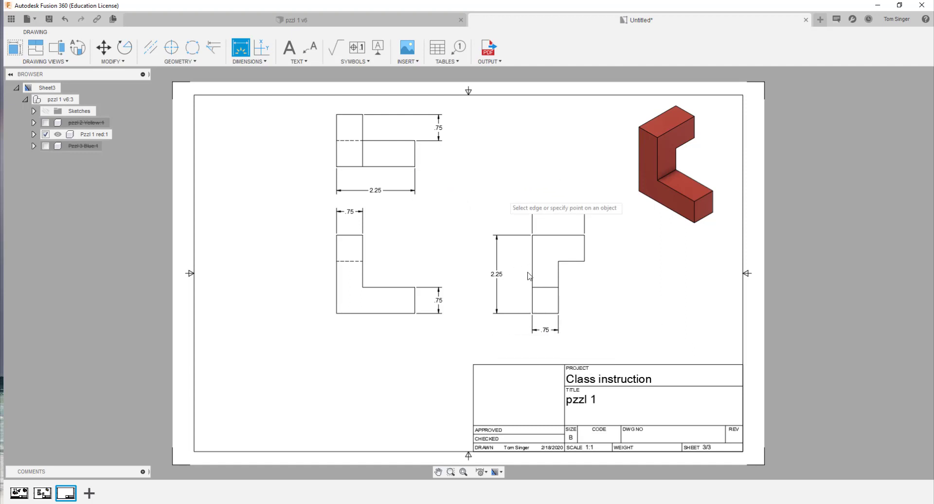
right_click(594, 297)
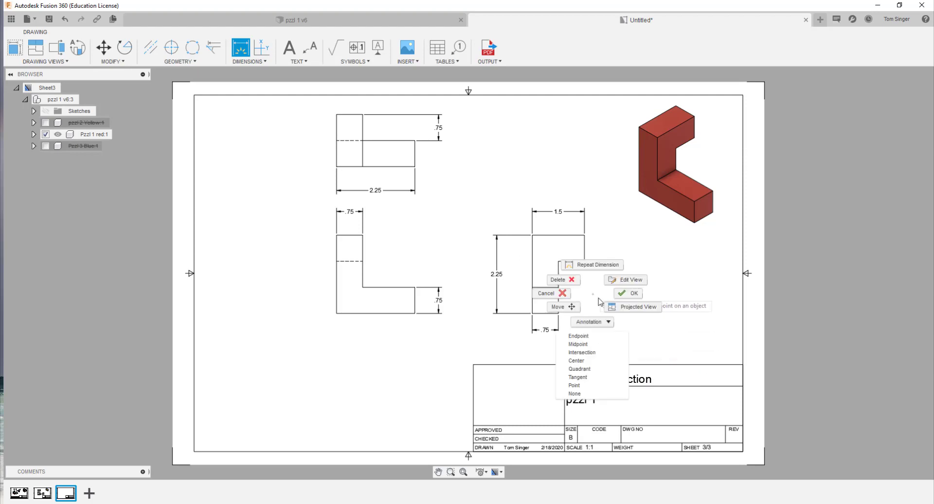
left_click(633, 299)
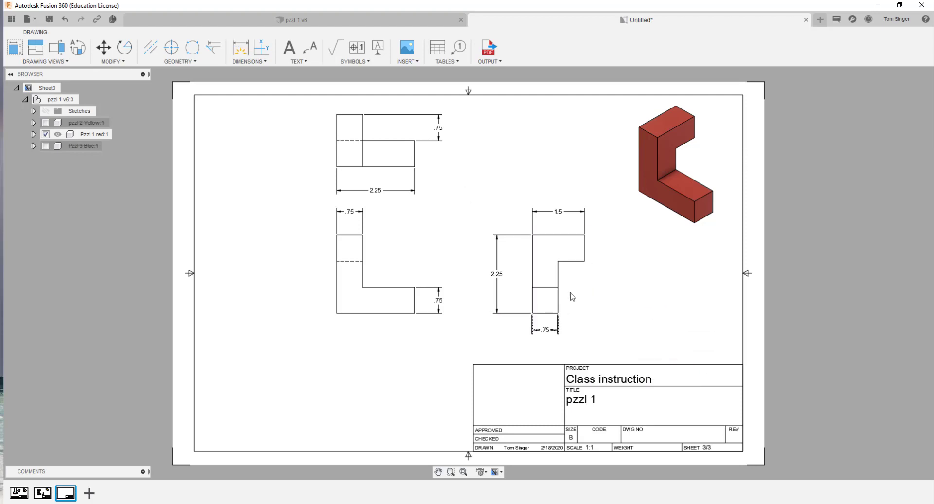
Open the PDF output settings for the drawing
left_click(440, 125)
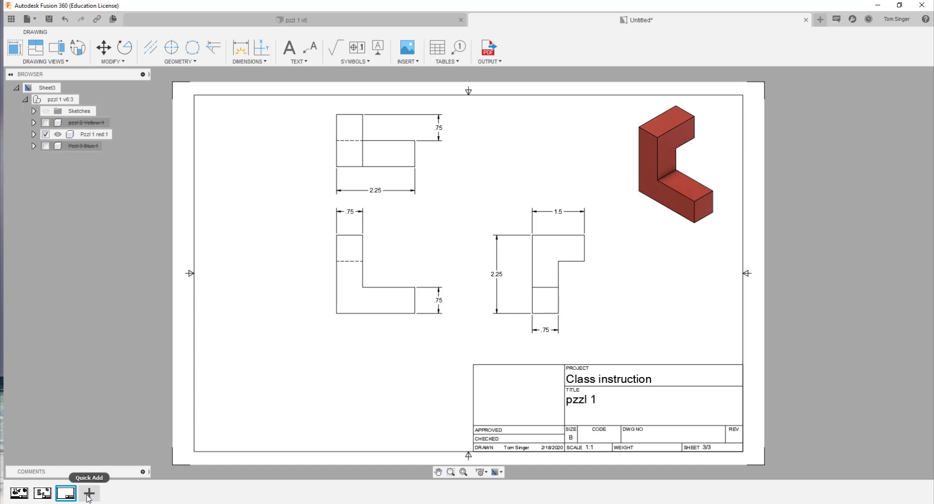
left_click(491, 55)
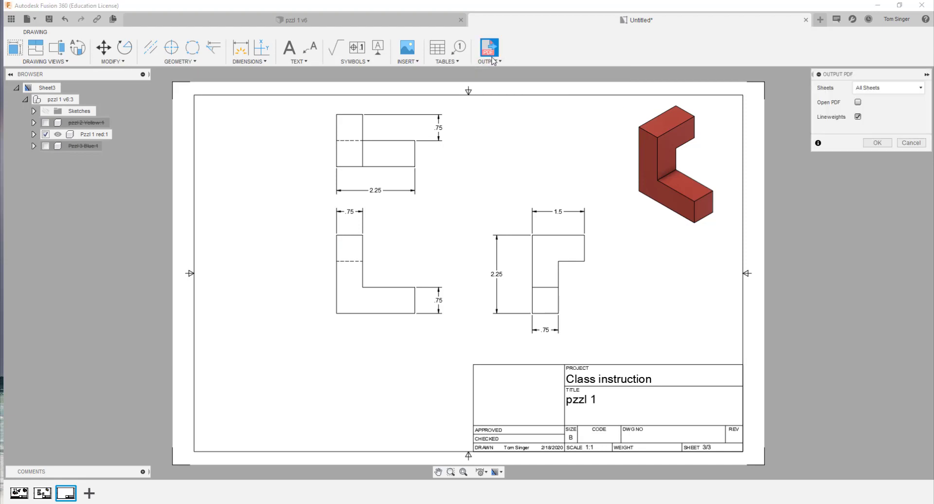